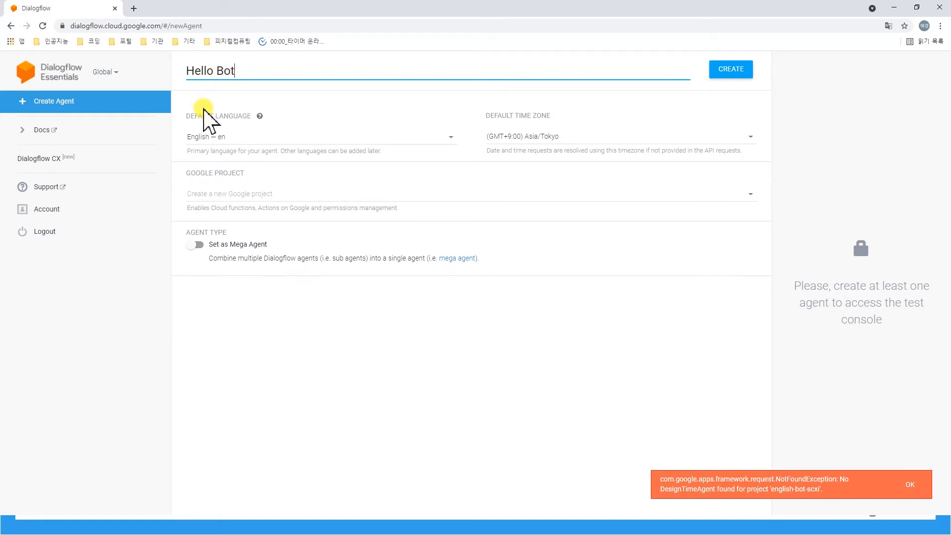
Create the agent named HelloBot with Korean (South Korea) — ko as its default language
left_click(208, 137)
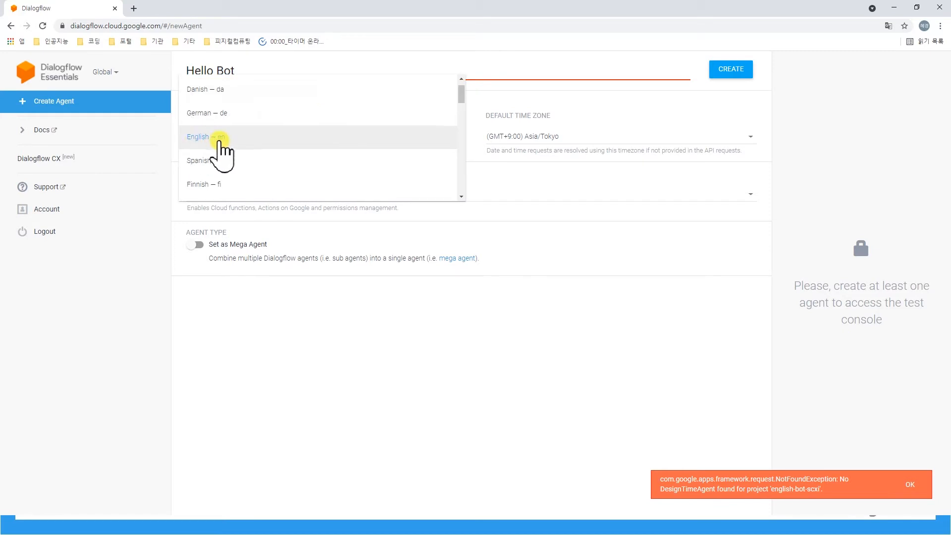
scroll(210, 143, "down", 4)
left_click(203, 103)
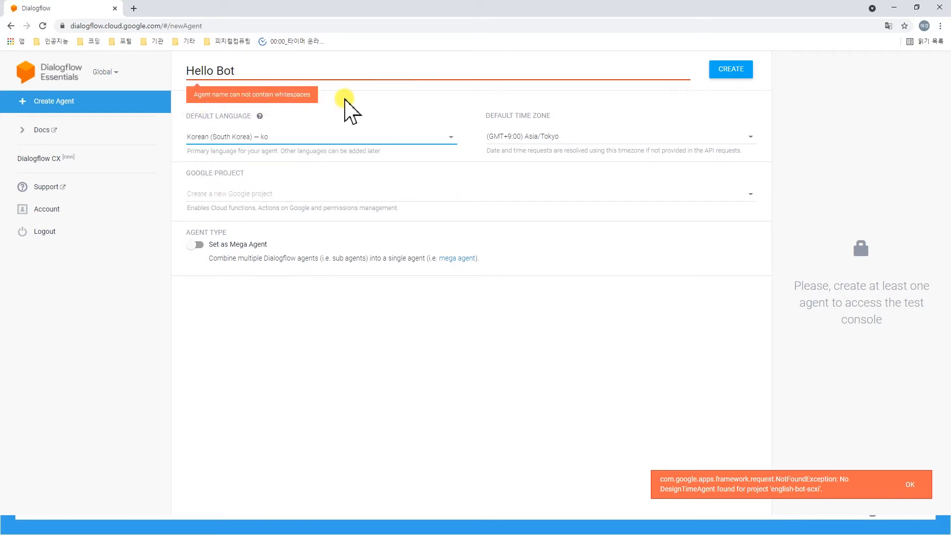
left_click(218, 73)
key("BackSpace")
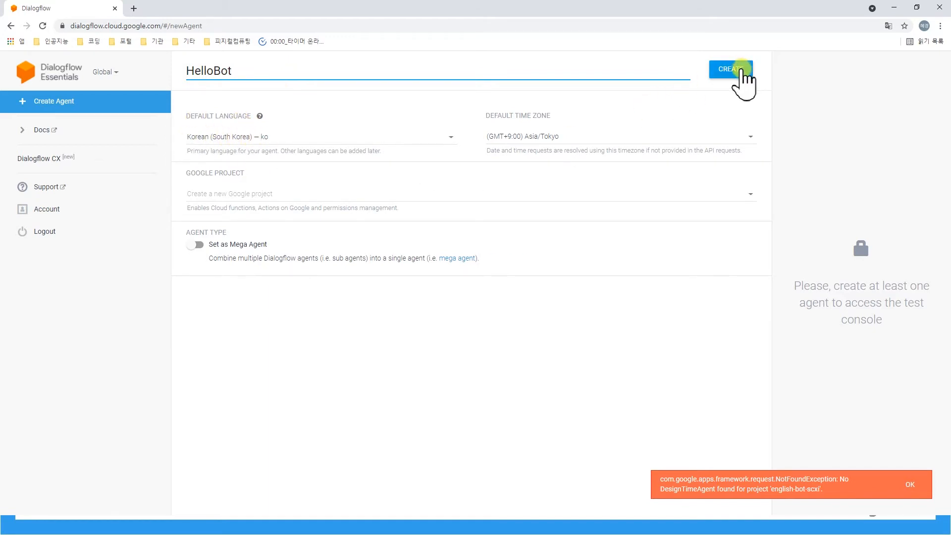
left_click(741, 69)
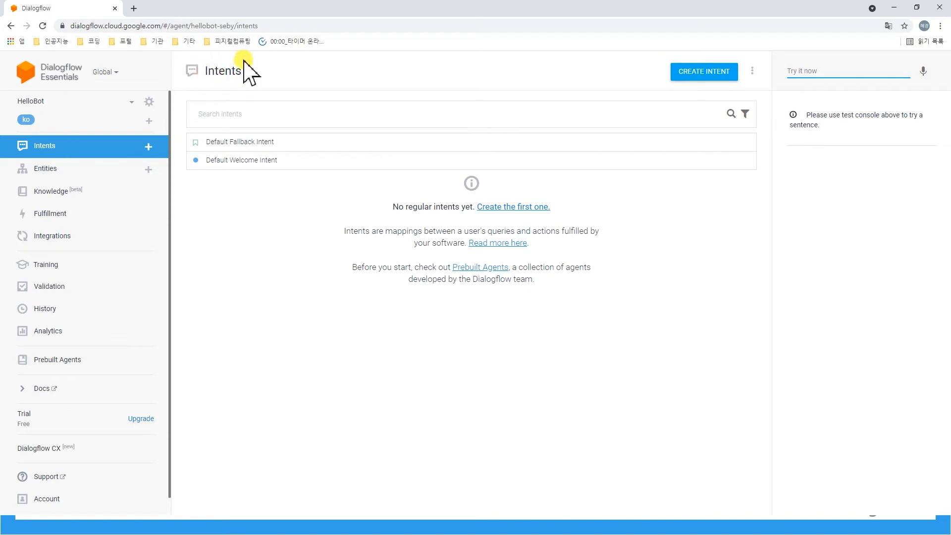
Open the Default Welcome Intent and review its training phrases, action and text responses
left_click(226, 72)
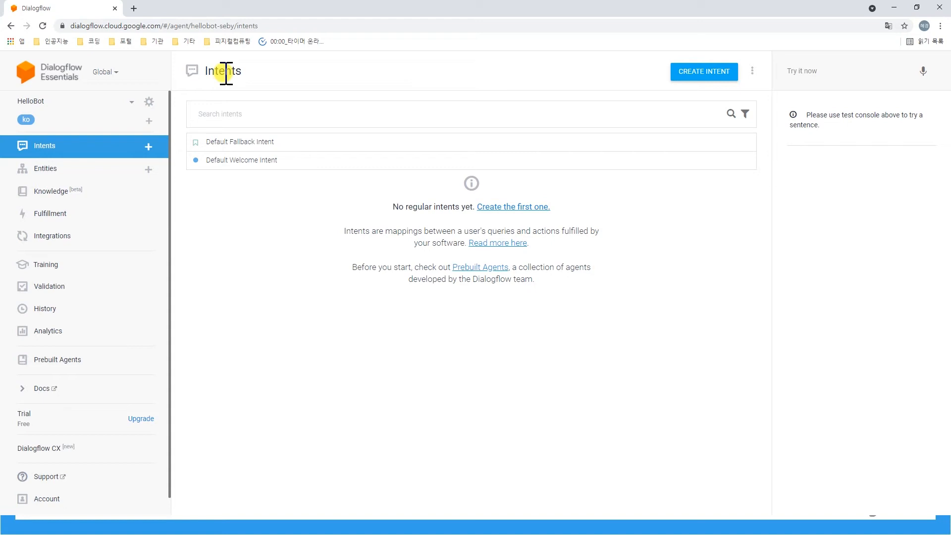
left_click(246, 160)
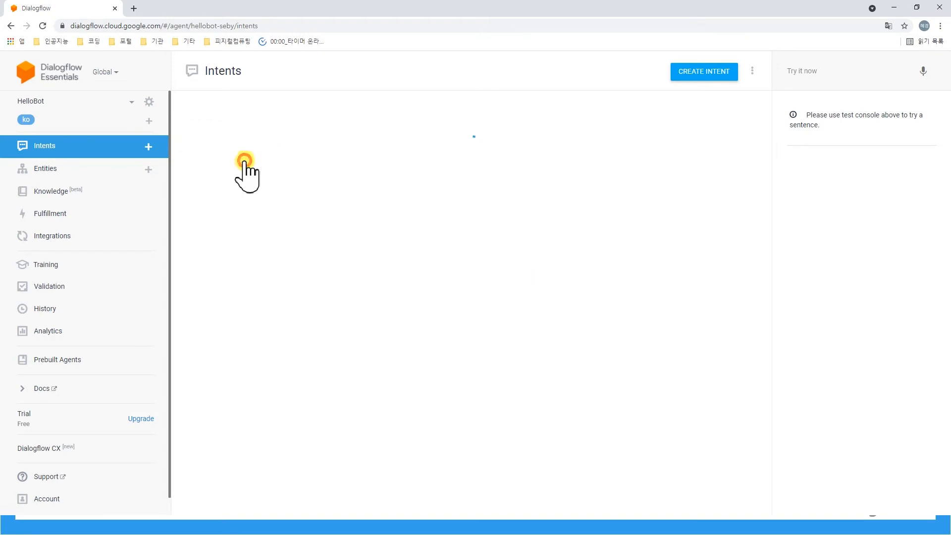
scroll(352, 243, "down", 2)
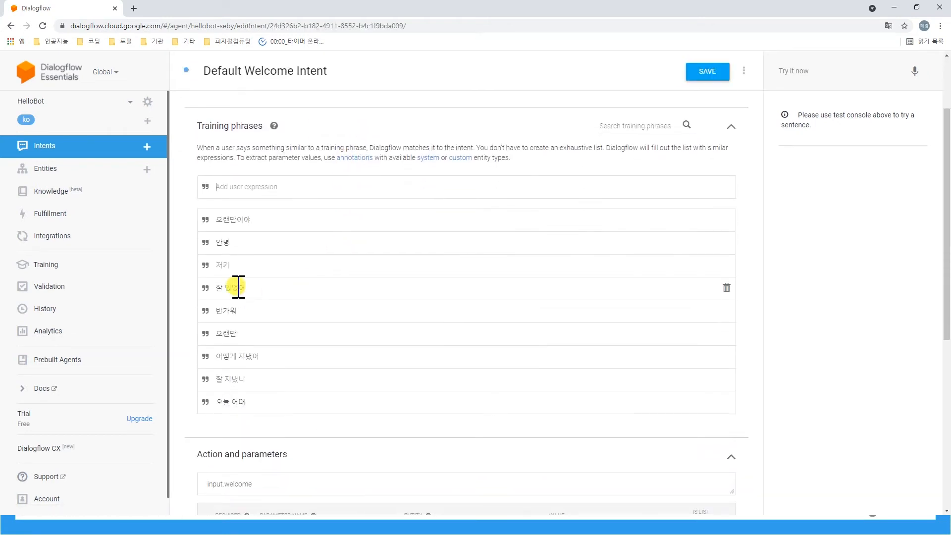
scroll(262, 347, "down", 7)
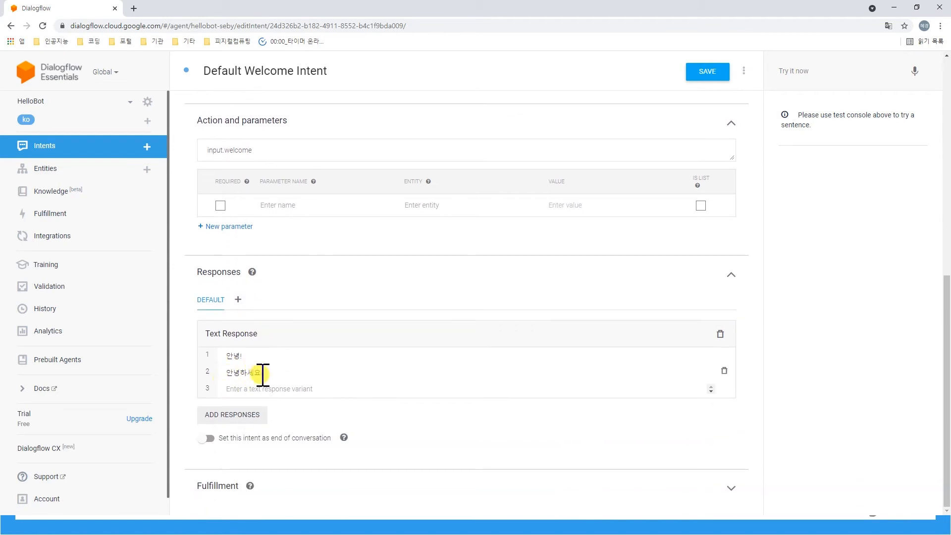
scroll(292, 374, "up", 9)
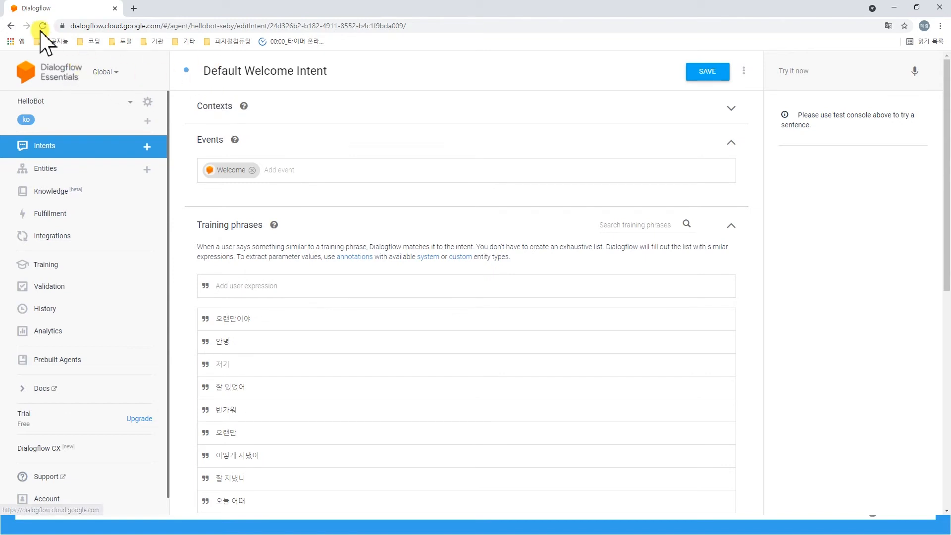
Return to the intent list and delete the Default Welcome Intent
left_click(10, 25)
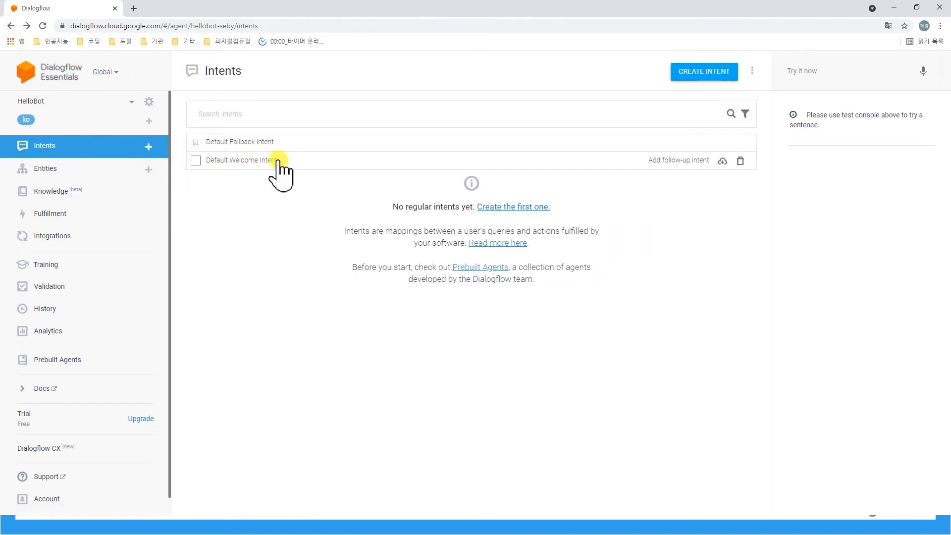
left_click(740, 161)
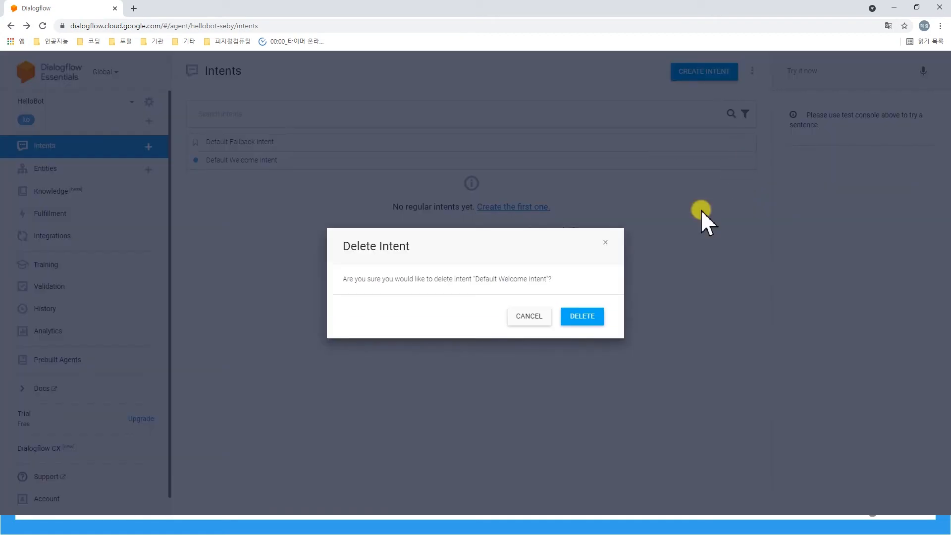
left_click(587, 319)
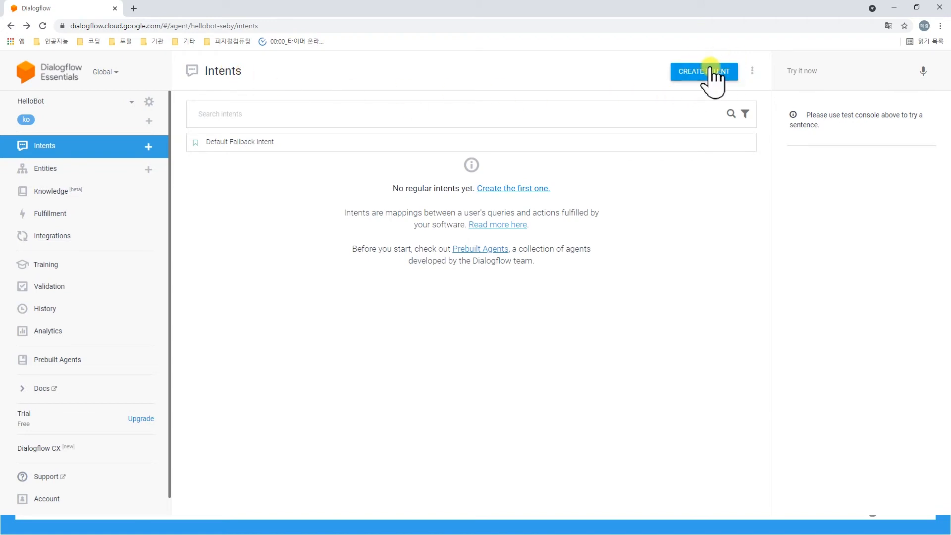
Start a new intent and name it Hello_Intent
left_click(150, 147)
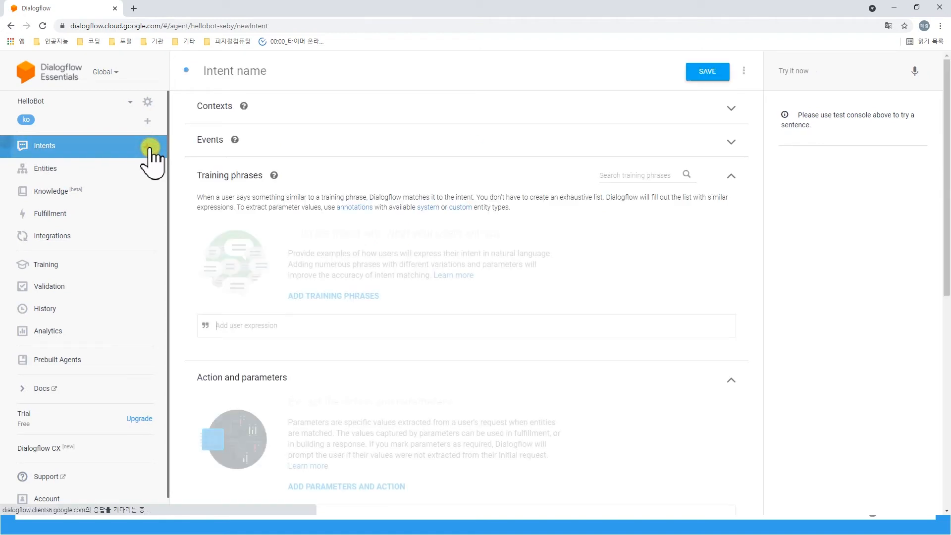
left_click(261, 71)
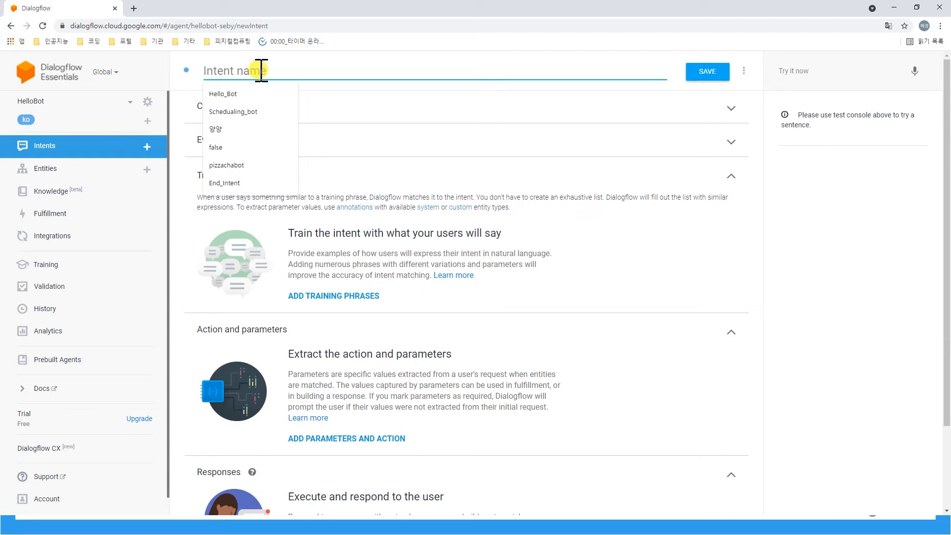
type("Hello_Intent")
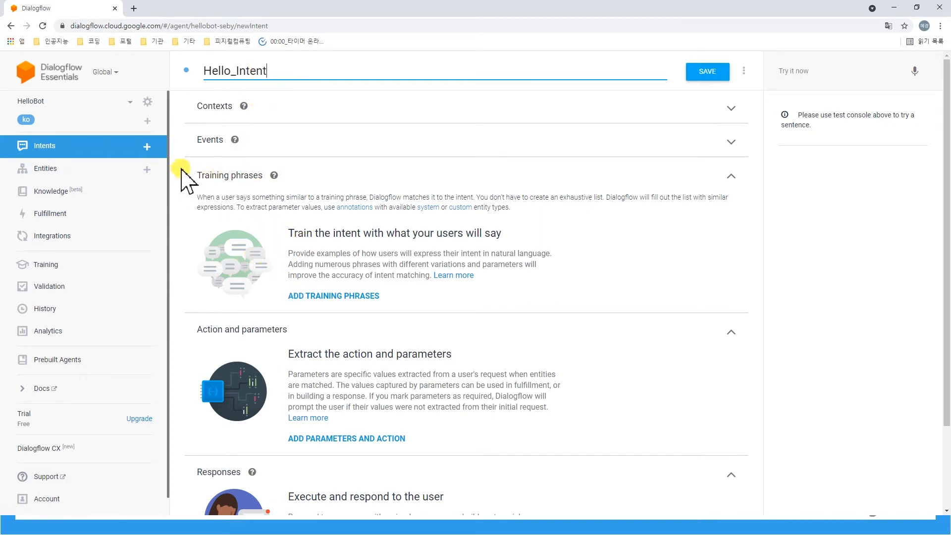
Add the training phrases "방가방가", "반가와요" and "하이" to Hello_Intent
left_click(365, 295)
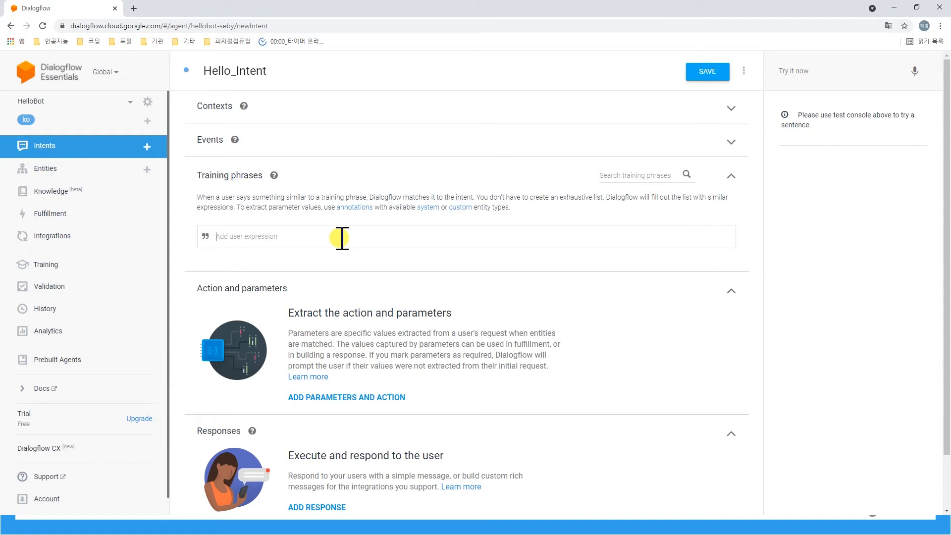
type("봐가방")
type("가방개")
key("Return")
type("배")
type("가와요")
key("Return")
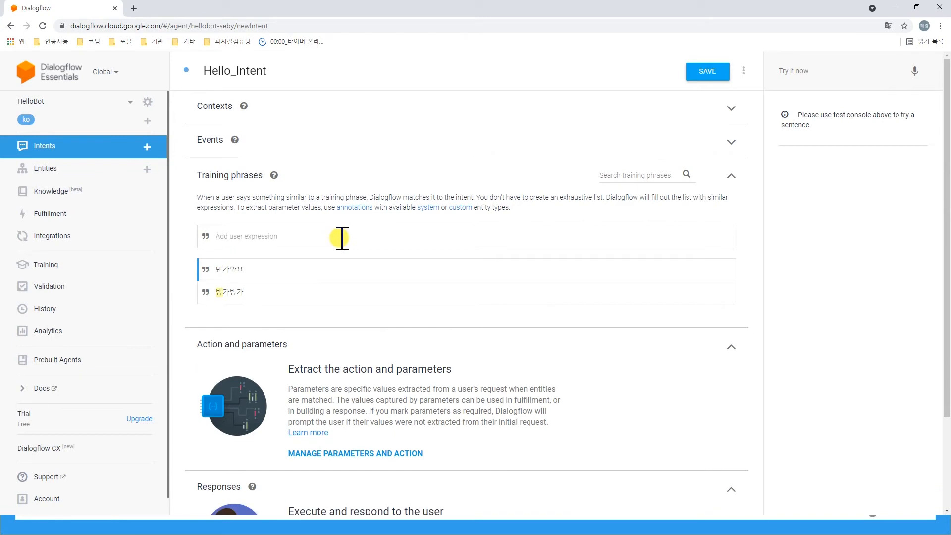
type("하이")
key("Return")
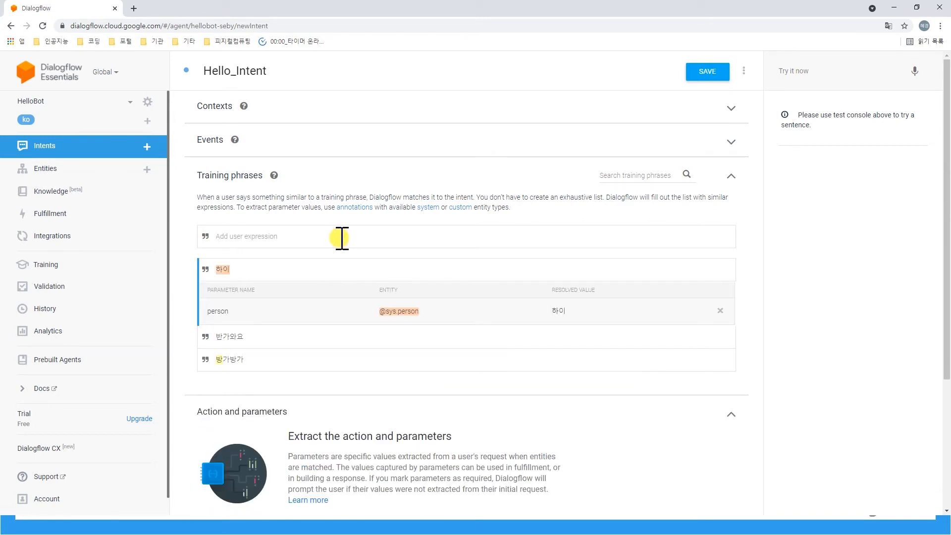
Add the training phrases "안녕하세요", "안녕" and "반가워" to Hello_Intent
type("안녕하세요")
key("Return")
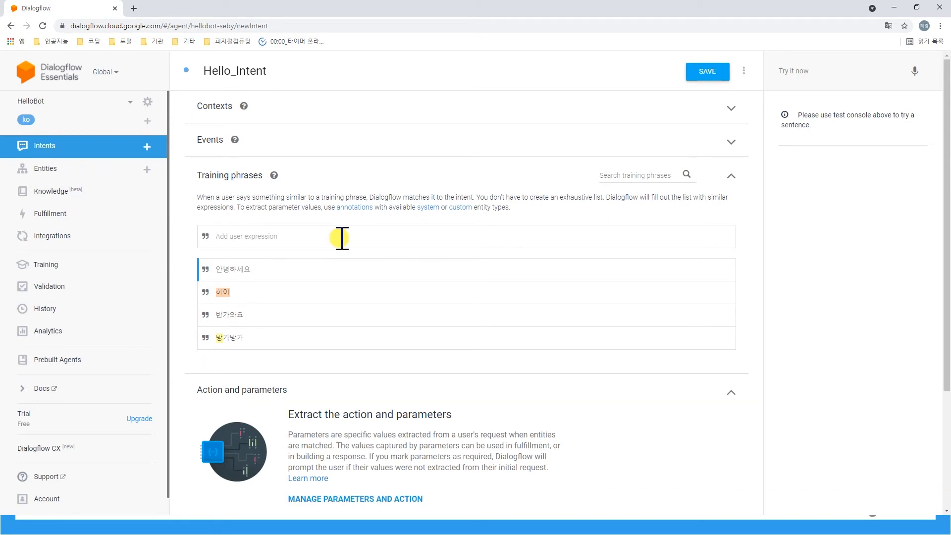
type("안ㄴ")
key("Return")
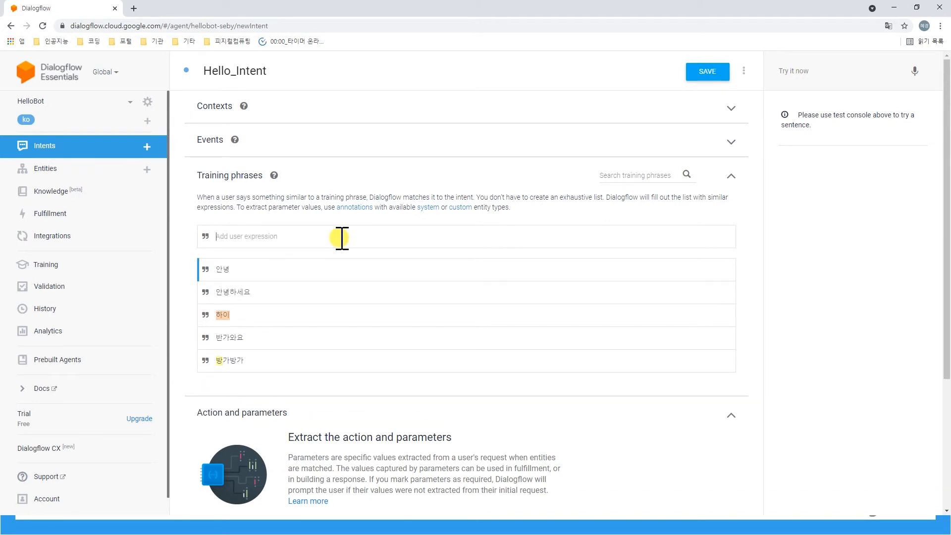
type("뱀")
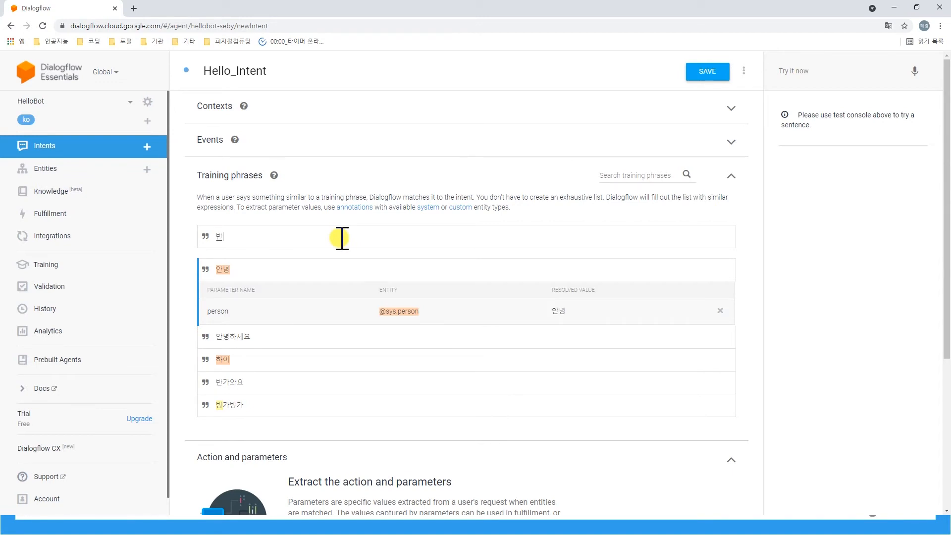
type("가워")
key("Return")
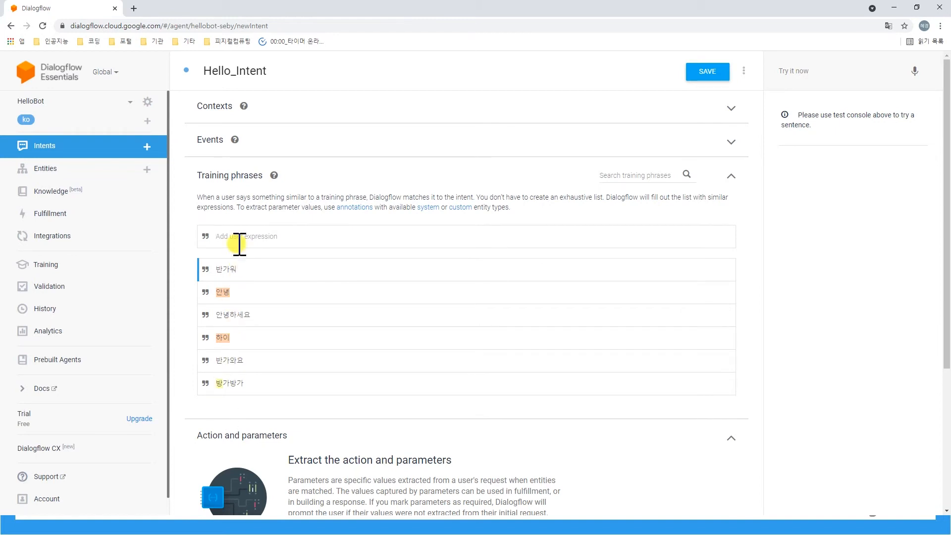
Add the text response "안녕하세요. 반가와요." to Hello_Intent
scroll(247, 262, "down", 4)
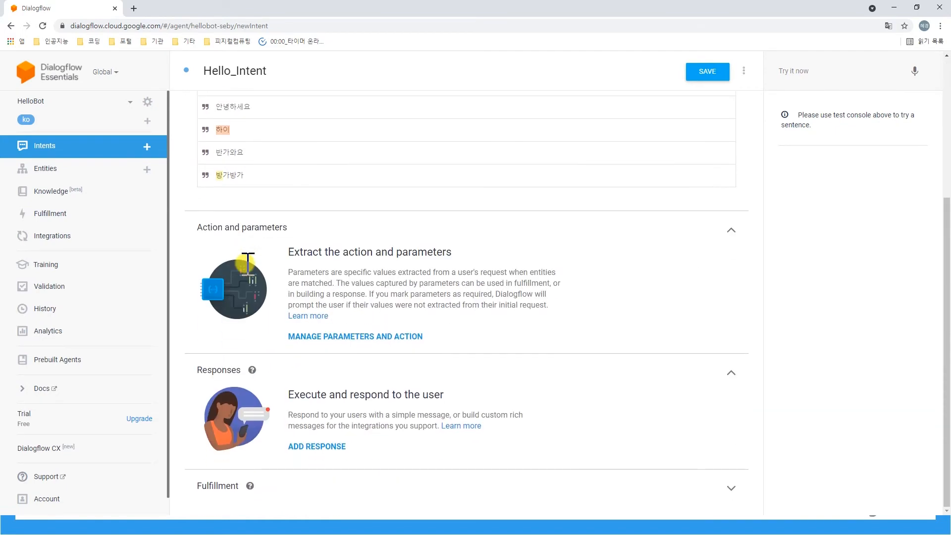
left_click(330, 447)
scroll(332, 422, "down", 1)
left_click(325, 389)
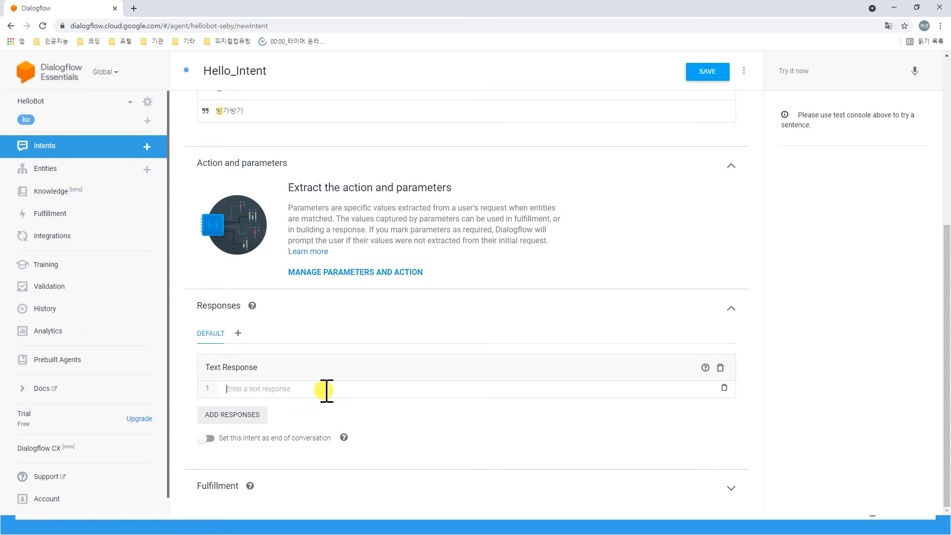
type("내")
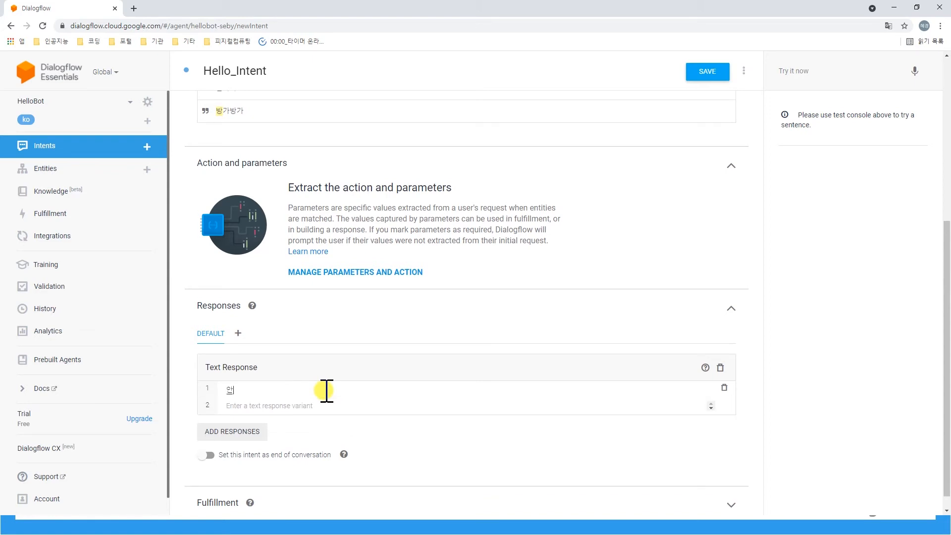
type("녕하세요. 반가와요.")
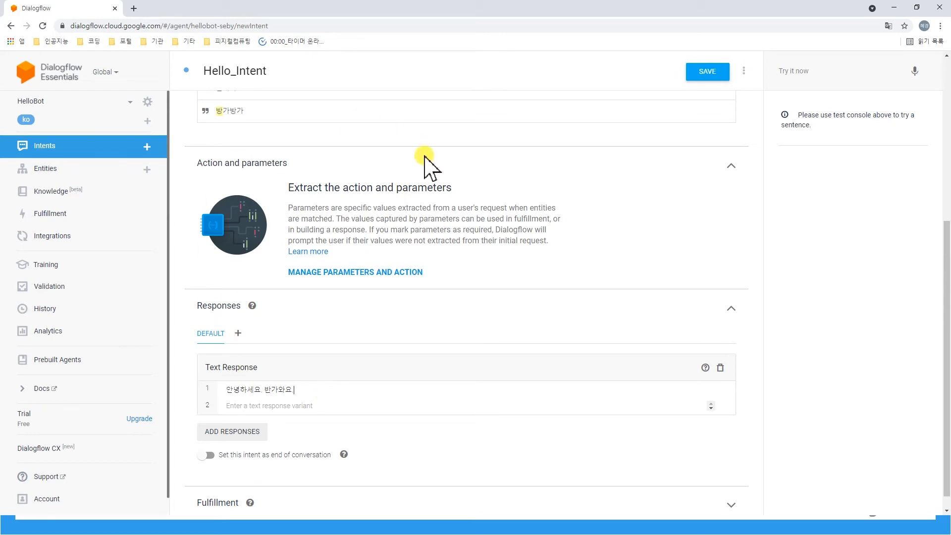
Check the training phrases and the text response of Hello_Intent and save the intent
scroll(382, 184, "up", 5)
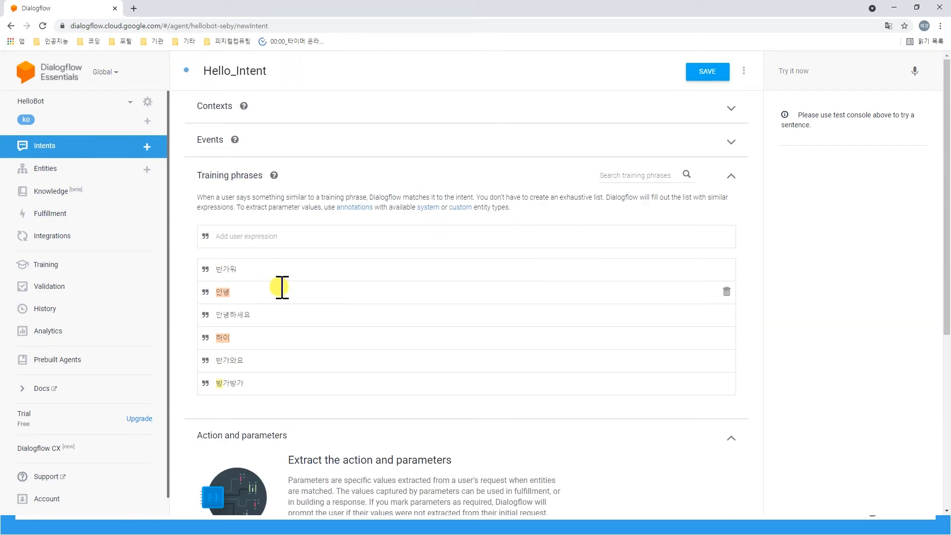
double_click(222, 337)
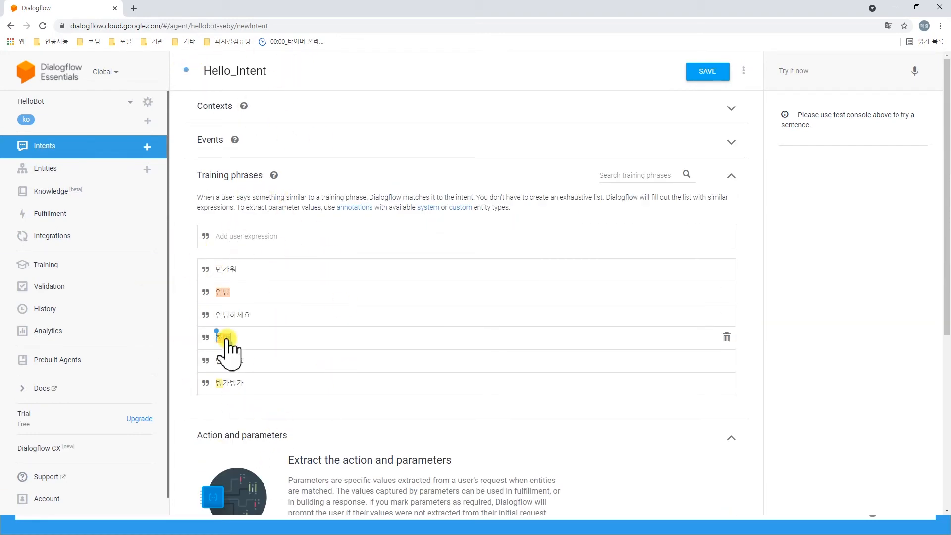
scroll(232, 330, "down", 2)
scroll(232, 331, "down", 3)
left_click(287, 372)
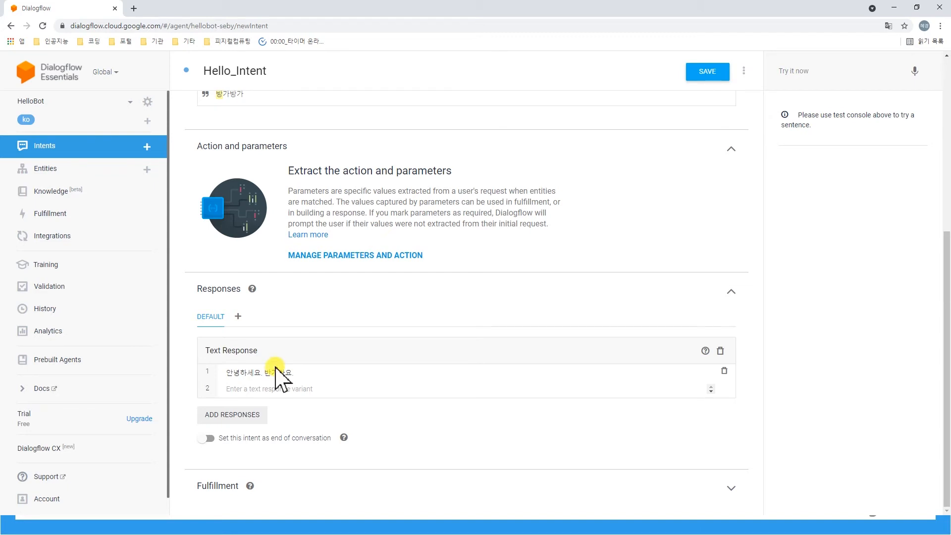
left_click(705, 73)
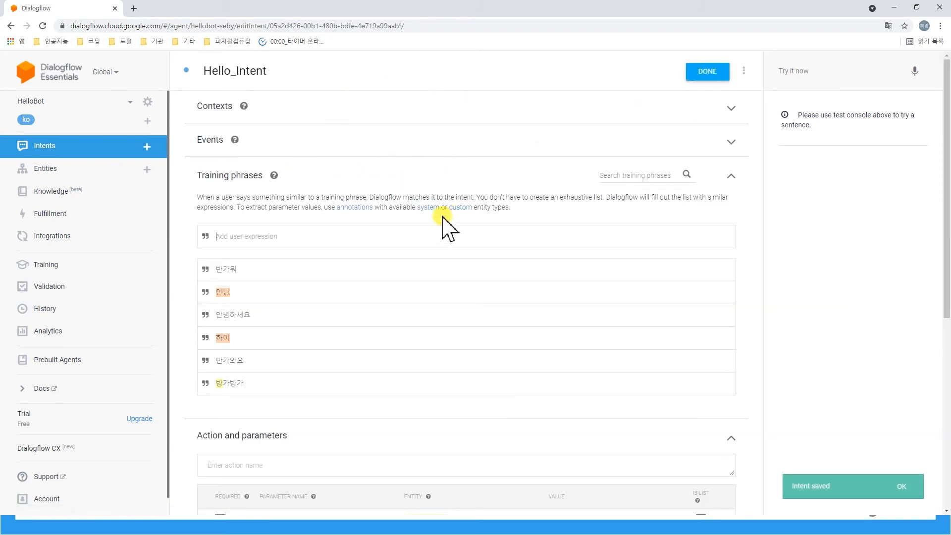
Start another new intent, accepting leaving the current page, and name it Indroduce_Intent
left_click(148, 146)
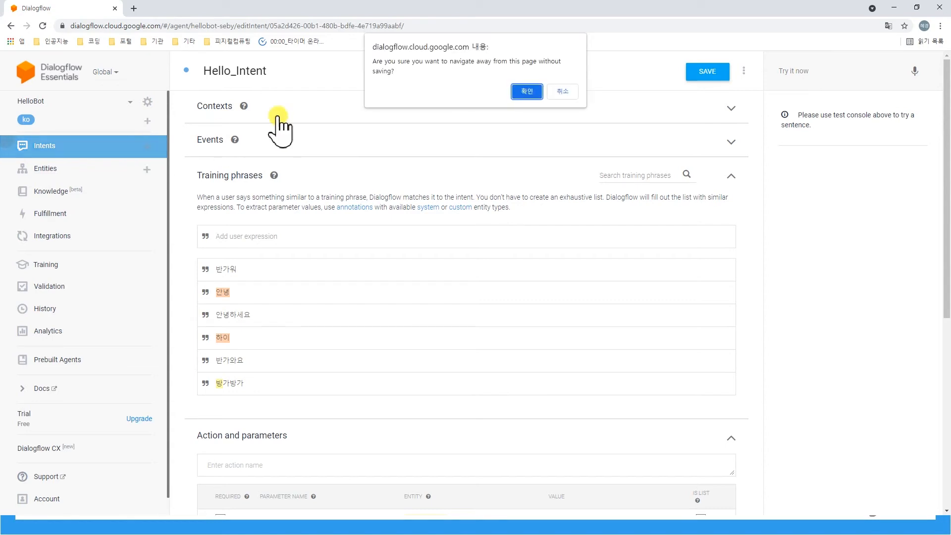
left_click(526, 91)
left_click(243, 72)
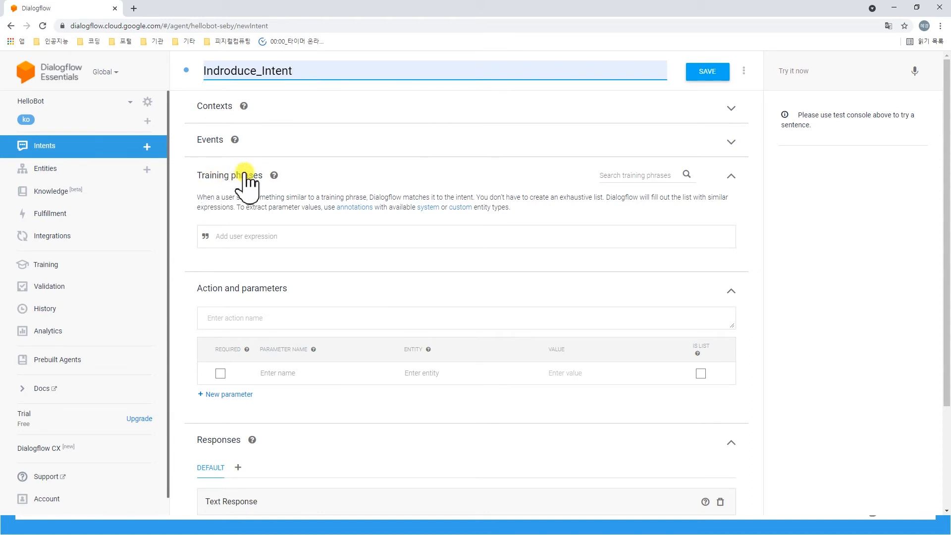
Add the training phrases "이름이 뭐야" and "당신은 누구십니까" to Indroduce_Intent
left_click(238, 231)
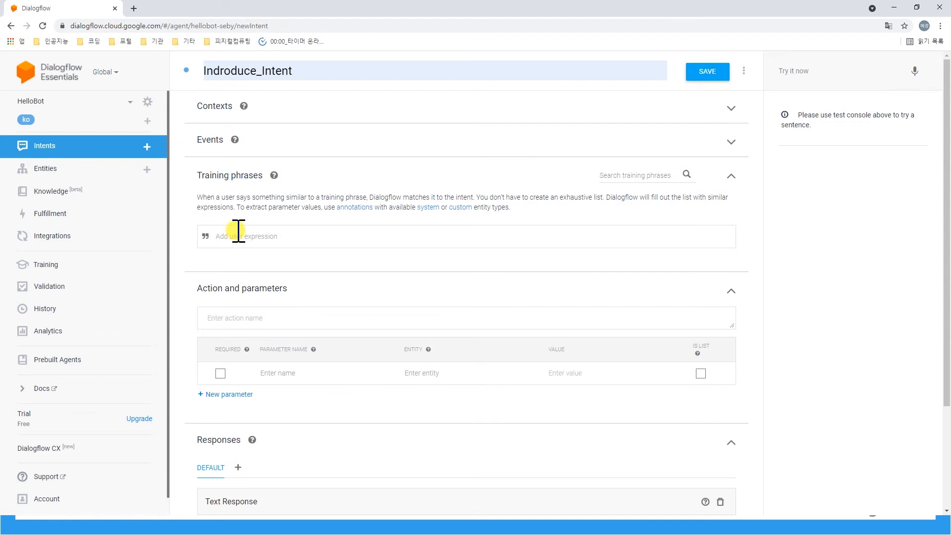
type("이름이 뭐야")
key("Return")
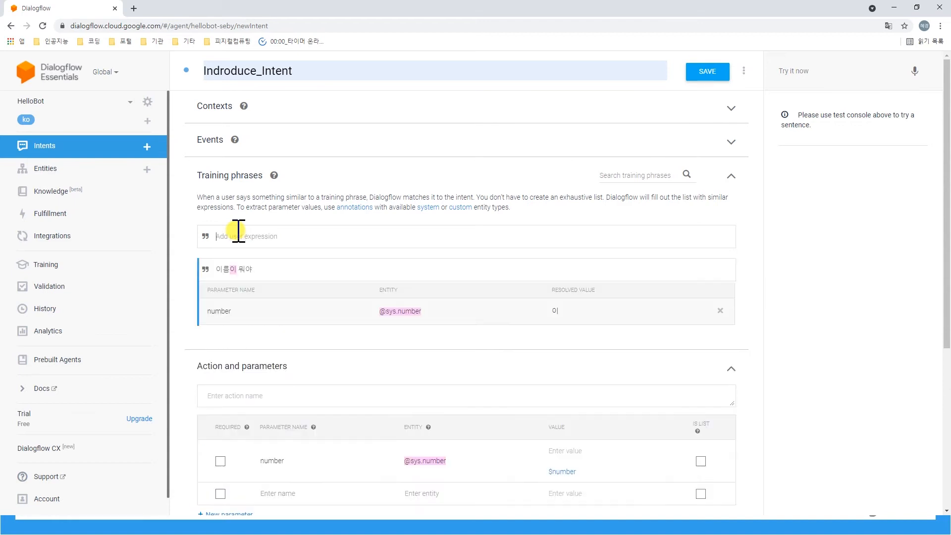
type("당신은 누구시")
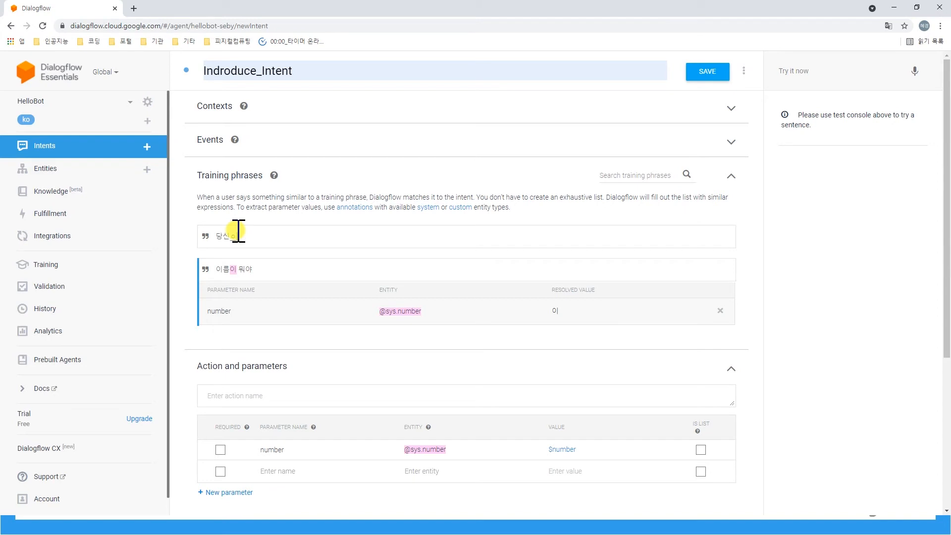
type("ㅂ니까")
key("Return")
Add the training phrases "누구야", "누구세요", "넌 누구니" and "뉴규" to Indroduce_Intent
type("늬")
type("구야")
key("Return")
type("누구세요")
key("Return")
type("넌 누구니")
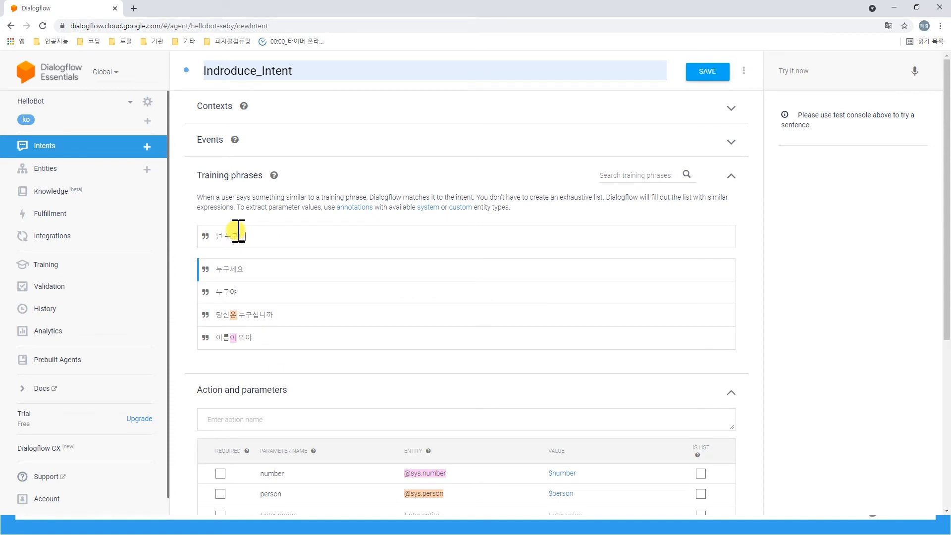
key("Return")
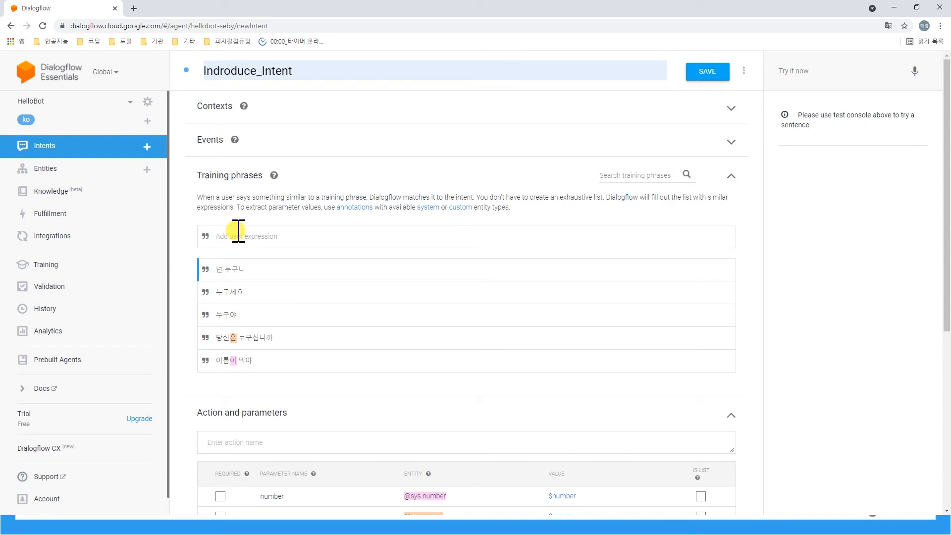
type("누구ㄴ")
key("Return")
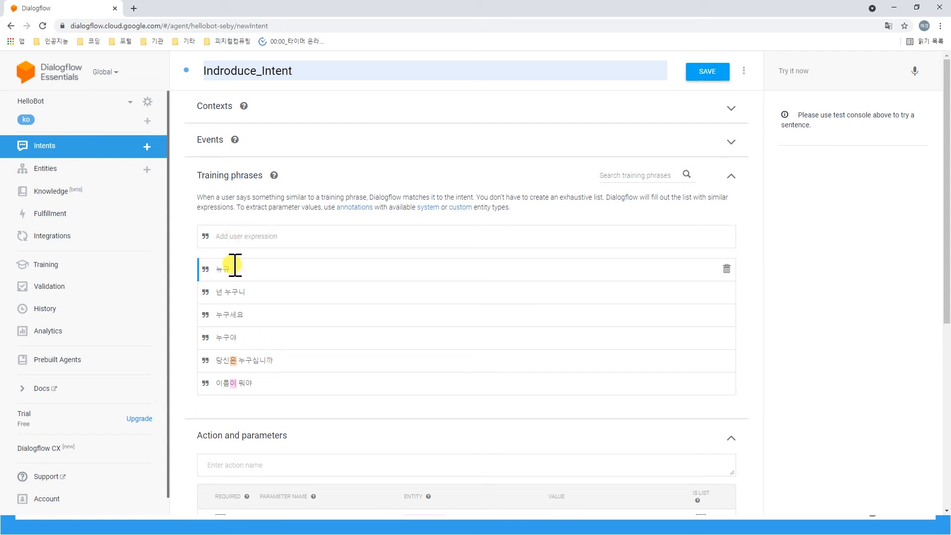
Add the text response "저는 인사봇이에요. 언제라도 인사해 주시면 저도 인사할께요." to Indroduce_Intent and save the intent
scroll(234, 266, "down", 4)
scroll(234, 266, "down", 2)
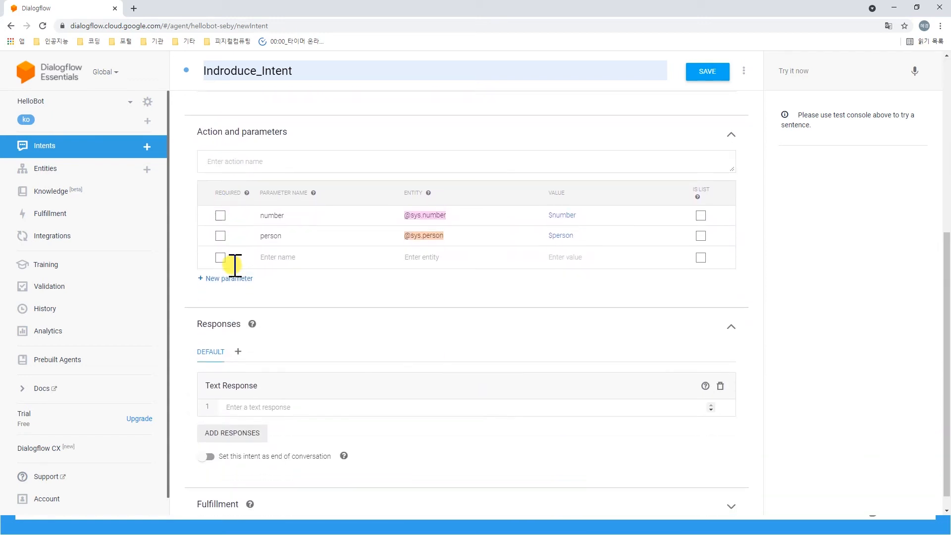
left_click(259, 389)
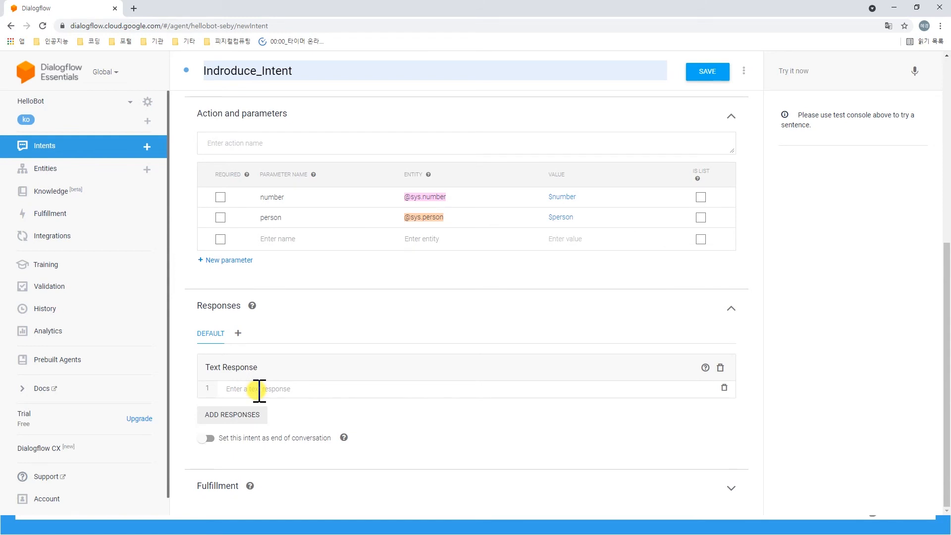
type("저는 인사봇입")
type("에요. 언제라도 인사해 주시면 저도 인사할게요")
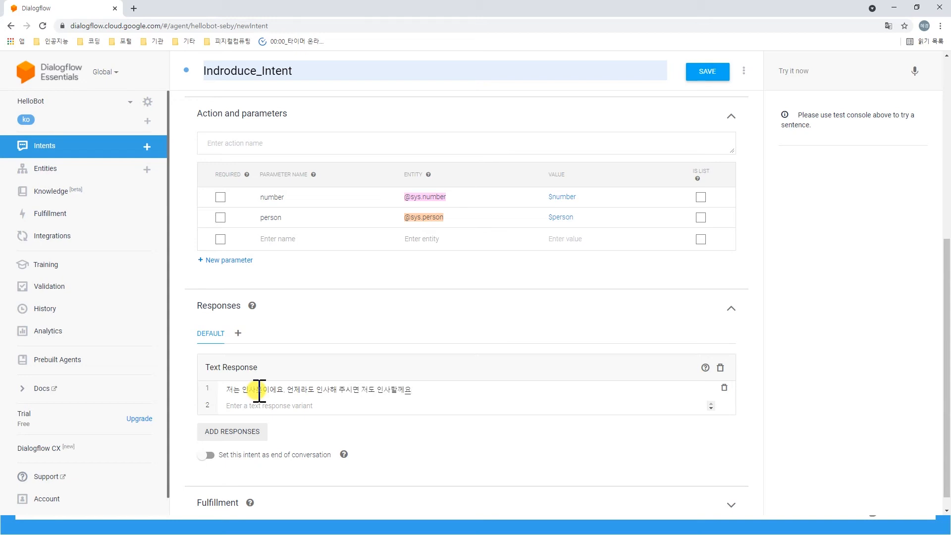
type(".")
scroll(586, 183, "up", 7)
left_click(705, 75)
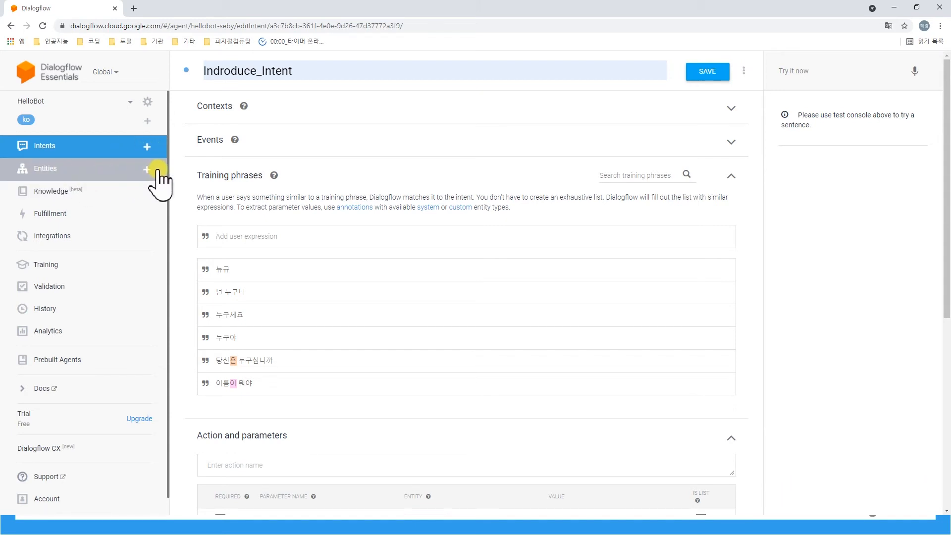
Start a new entity, accepting leaving the current page, and name it End_Entity
left_click(146, 169)
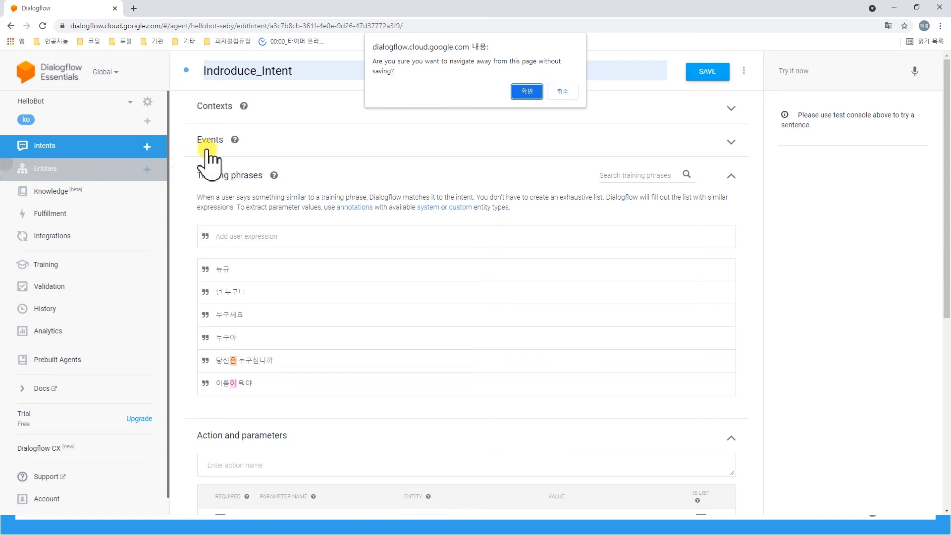
left_click(513, 92)
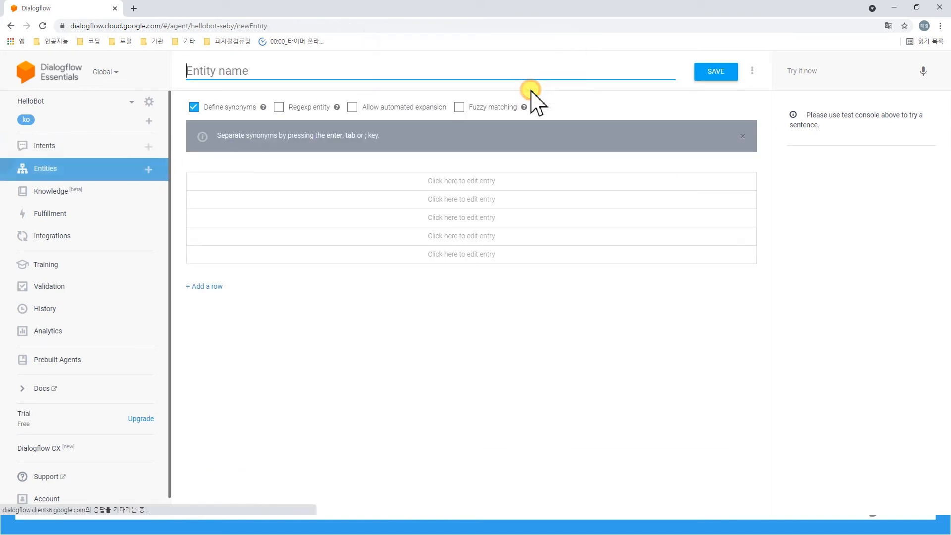
left_click(315, 73)
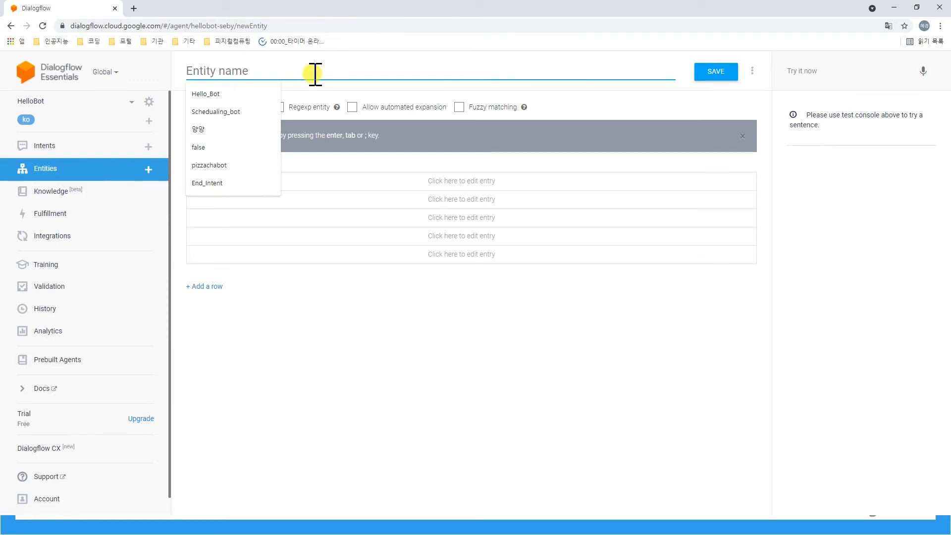
type("End_Entity")
left_click(248, 110)
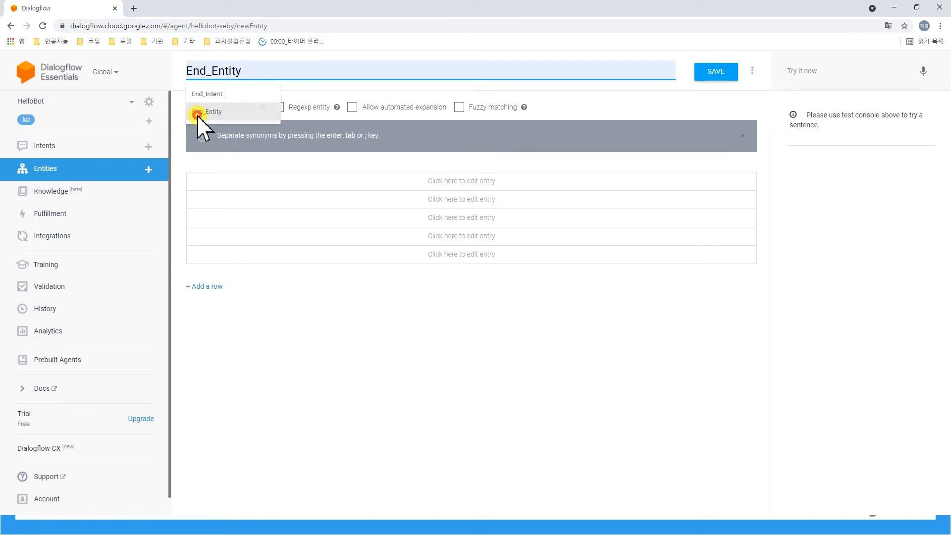
Add an entry with the reference value "종료" and the synonyms "end" and "이제 그만" to End_Entity
left_click(451, 185)
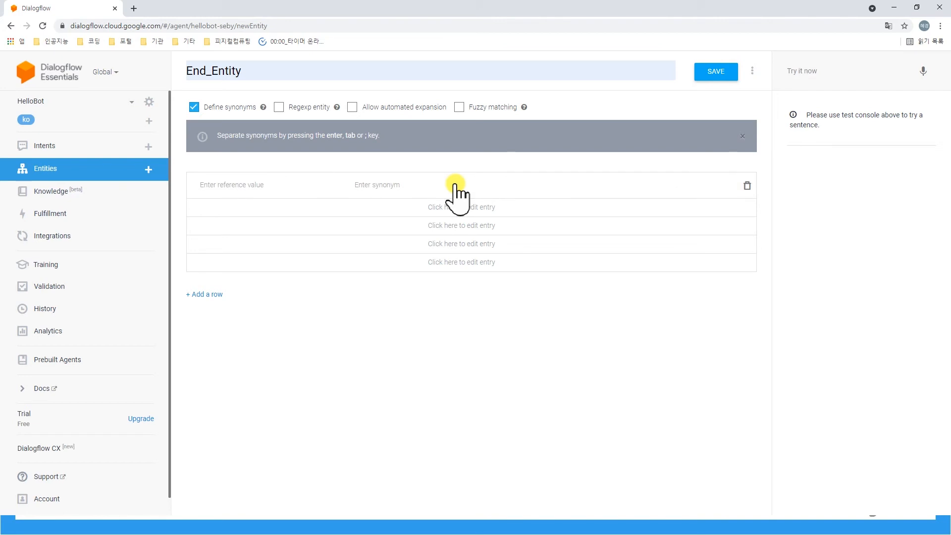
type("종료")
key("Tab")
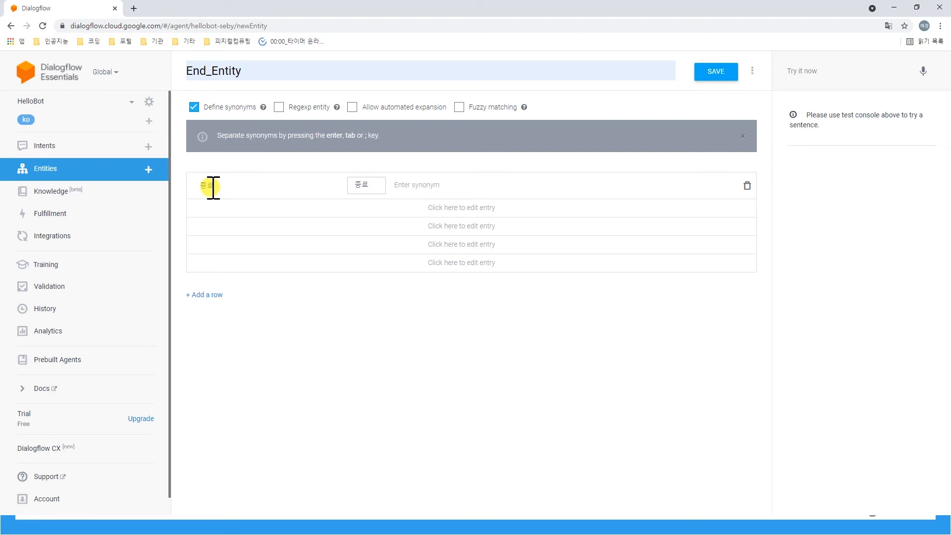
type("end")
key("Return")
type("이제 그맨")
key("Return")
Add the synonyms "오케이 여기까지" and "고마워 다됐어" to the "종료" entry
type("오케")
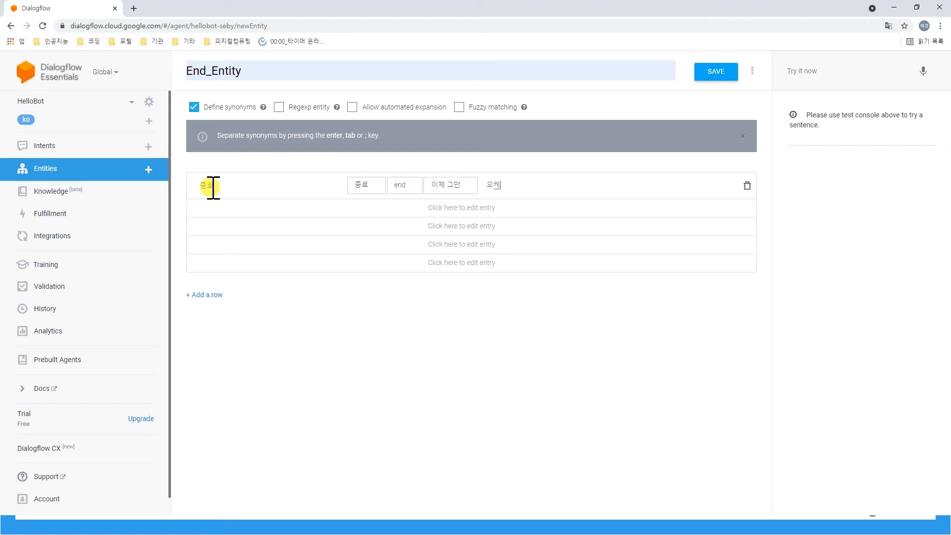
type("이 여기까지")
key("Return")
type("고마워")
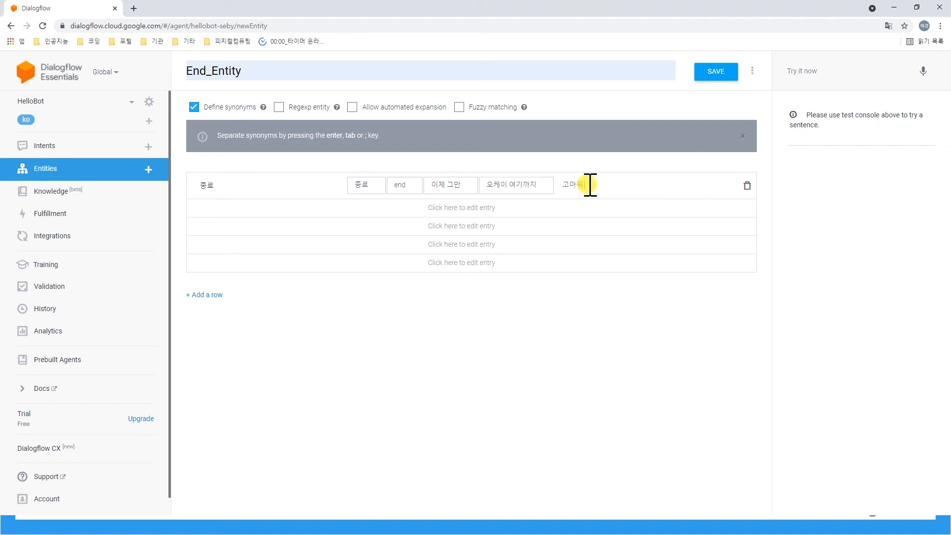
type(" 다됐어")
key("Return")
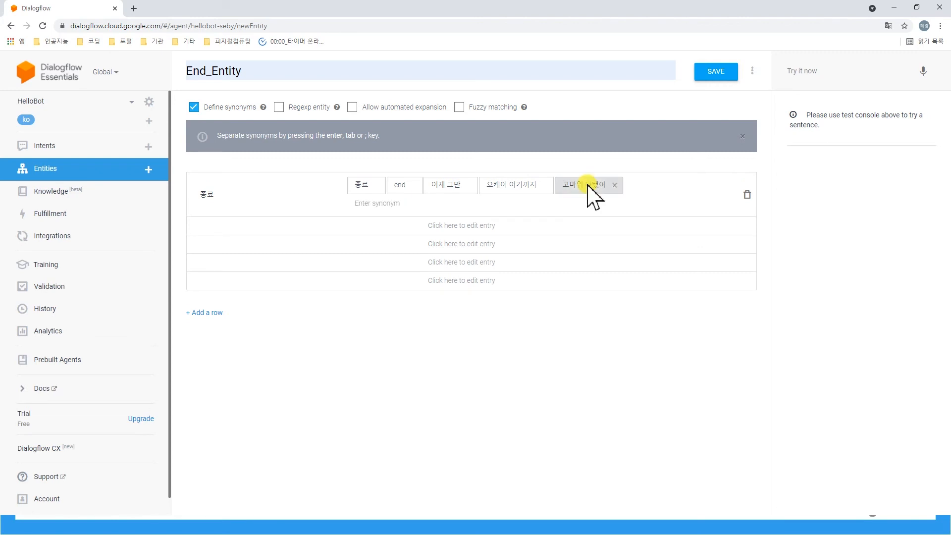
Add the synonyms "괜찮아 그만해도 돼", "바이바이" and "그만" to the "종료" entry and save End_Entity
type("괜찮애")
type(" 그만해도")
type(" 돼")
key("Return")
type("바이바이")
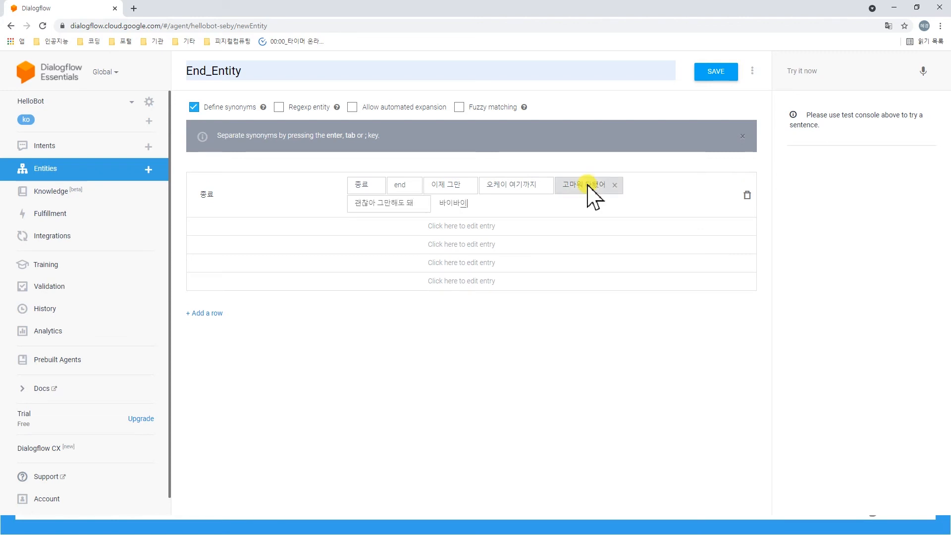
key("Return")
type("그만")
key("Return")
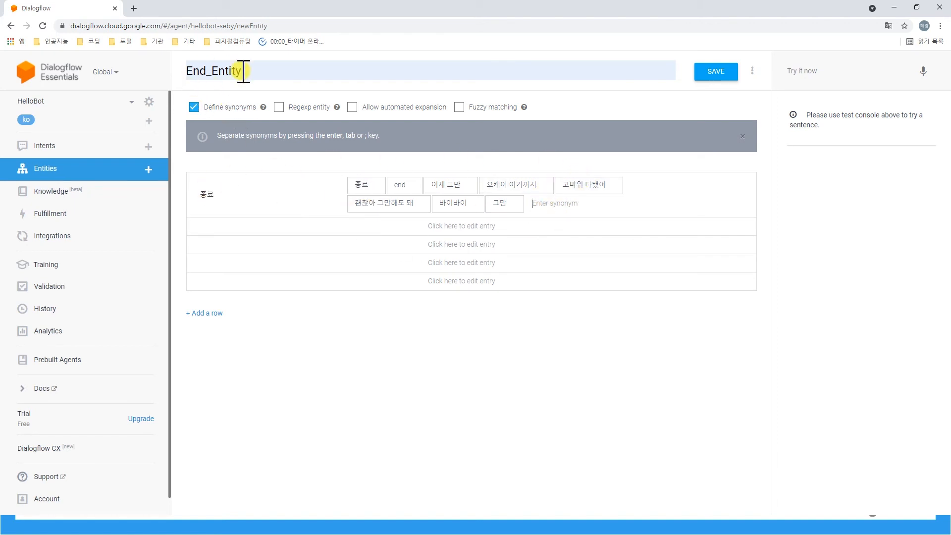
left_click(721, 73)
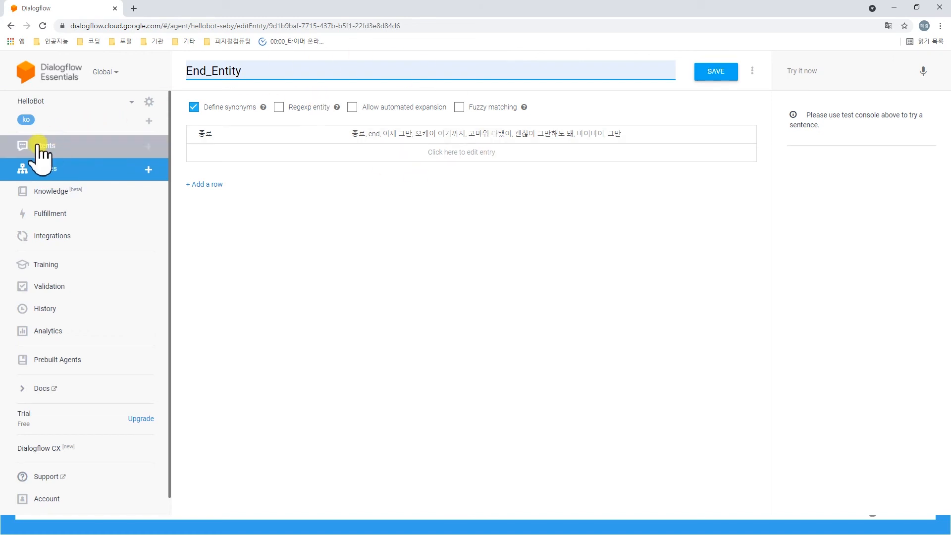
Start a new intent named End_Intent and add the training phrase "종료"
left_click(150, 146)
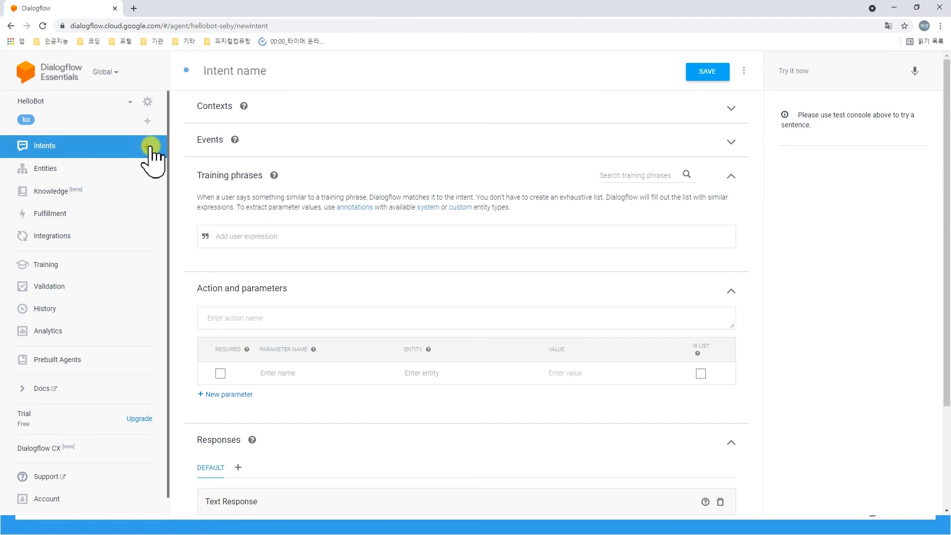
left_click(278, 71)
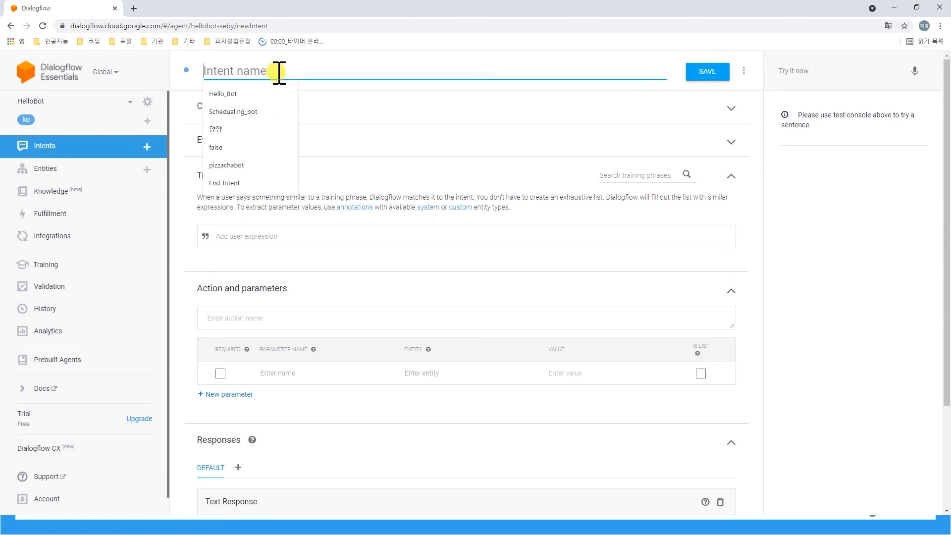
type("End_Intent")
left_click(251, 94)
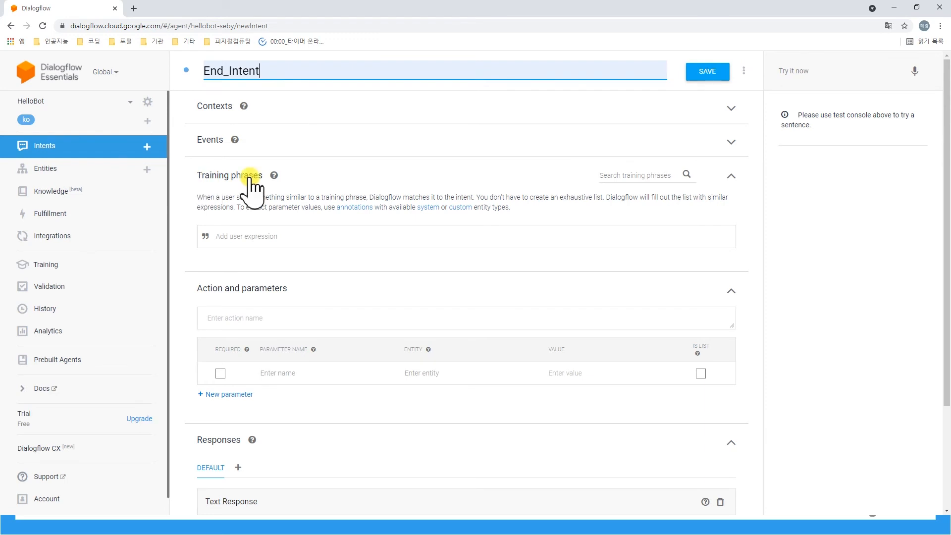
left_click(296, 238)
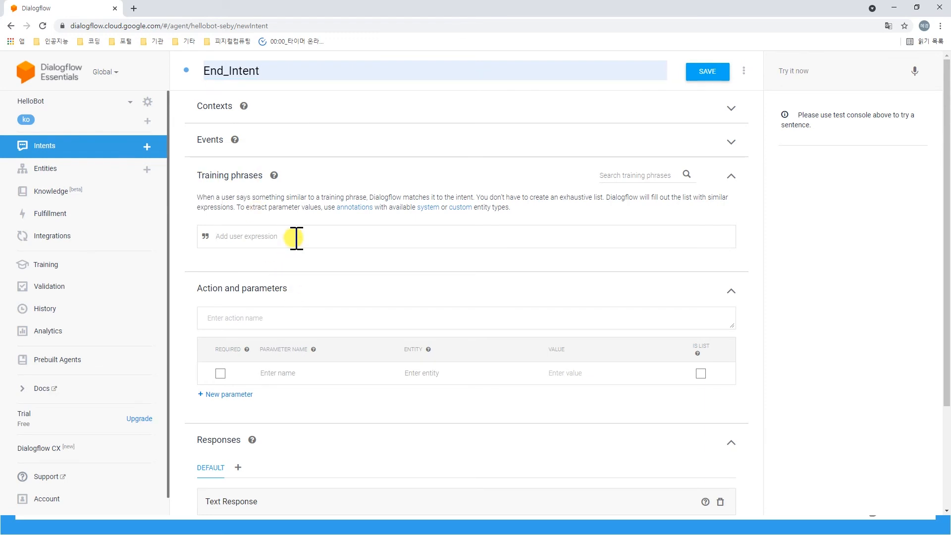
type("종료")
Add the text response "감사합니다. 지금까지 인사봇이었습니다. 다음에 또 만나요" to End_Intent and save the intent
scroll(233, 435, "down", 3)
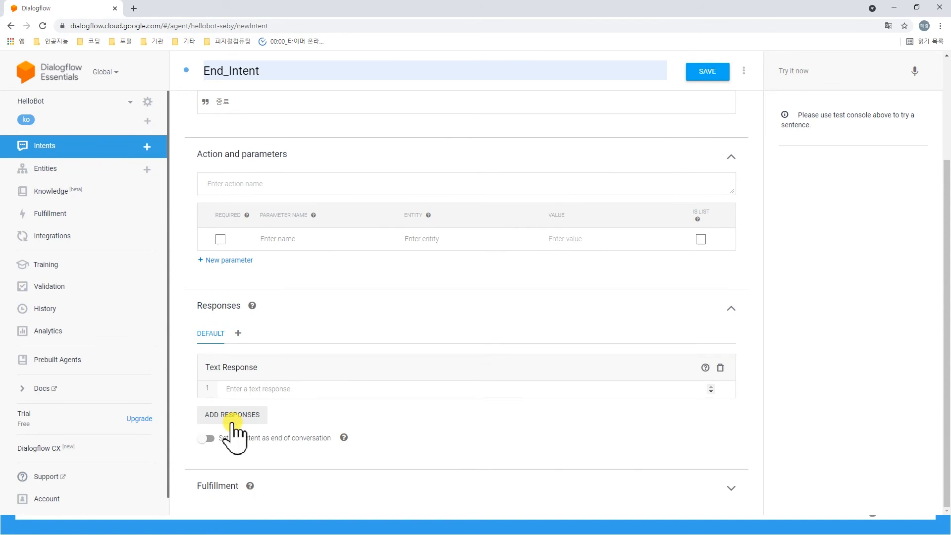
left_click(269, 388)
type("개사합니다 지금까지 인사봇이에")
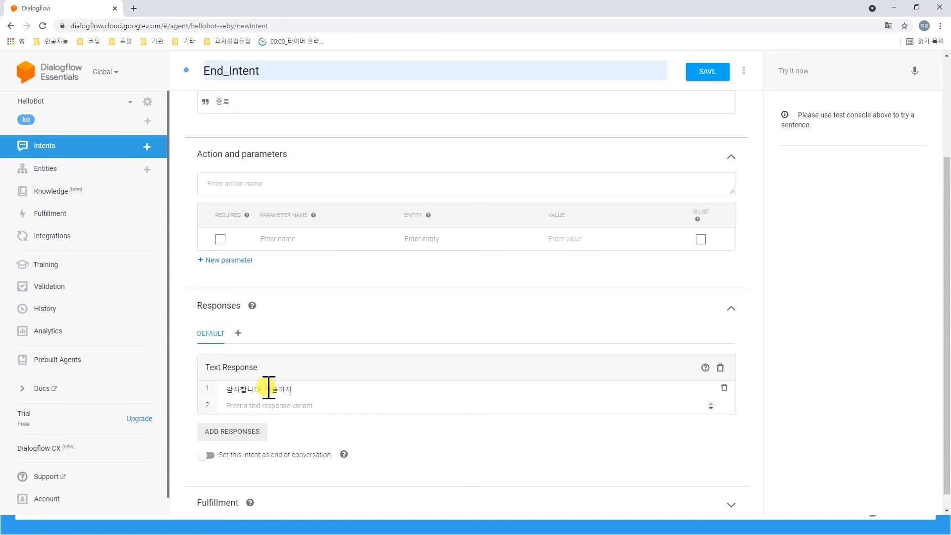
type("습니다. 다음에 또 만나요")
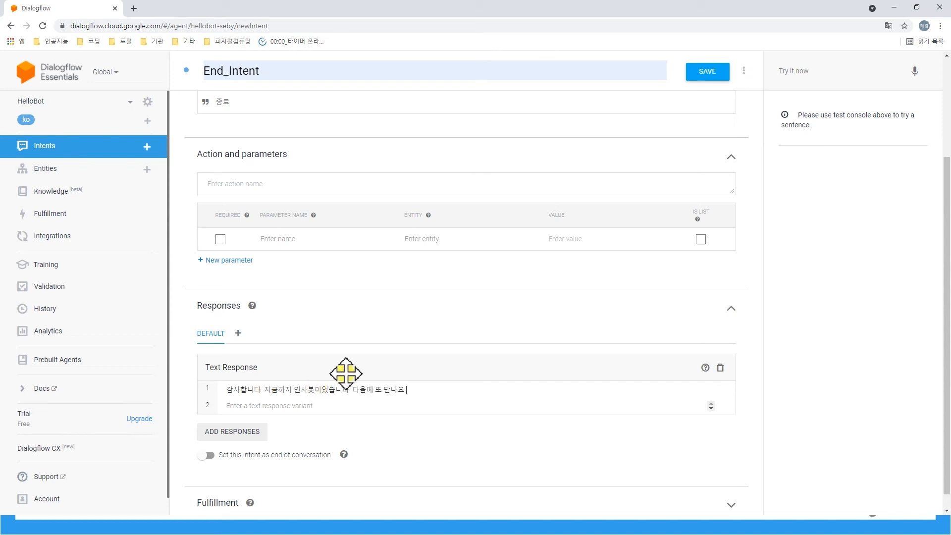
left_click(704, 72)
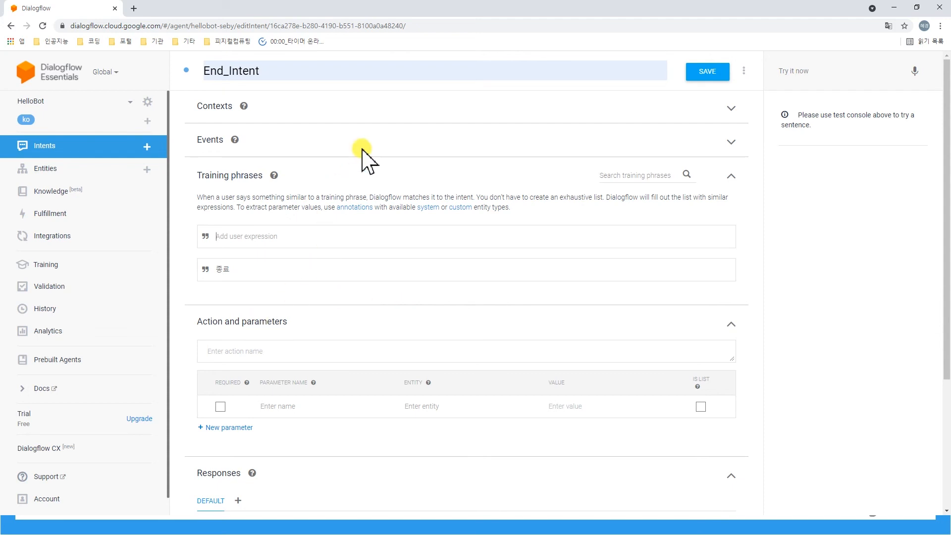
left_click(319, 241)
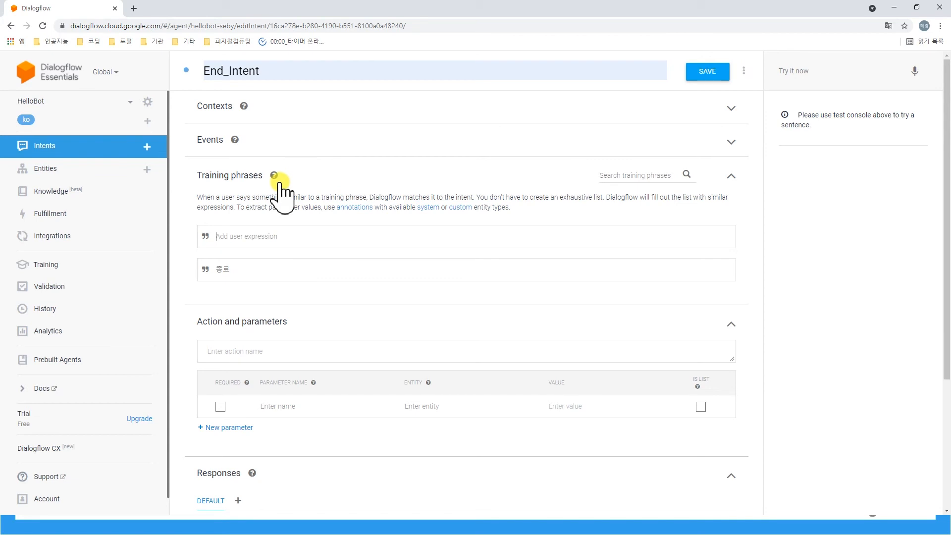
left_click(807, 72)
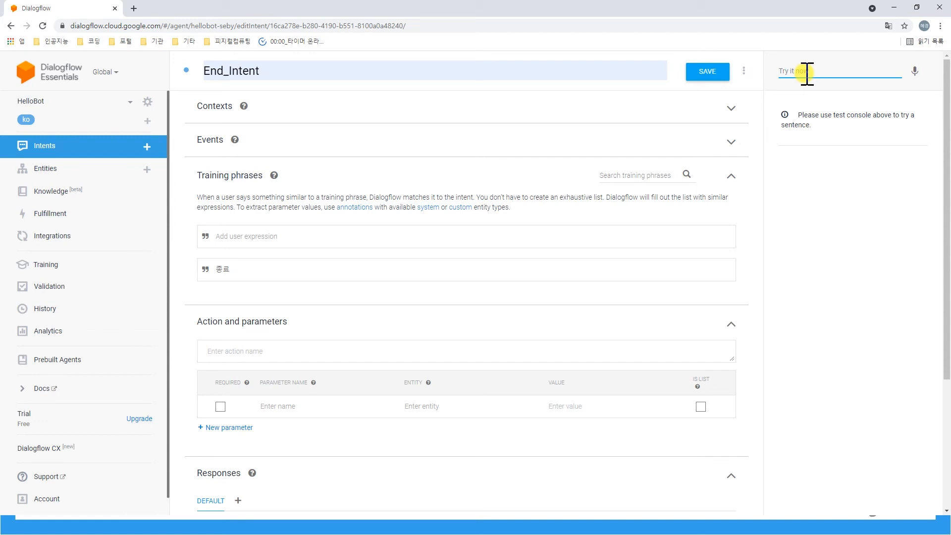
Leave the intent editor for the integrations, enable the text-based Web Demo and open the bot's demo page from its link
left_click(43, 236)
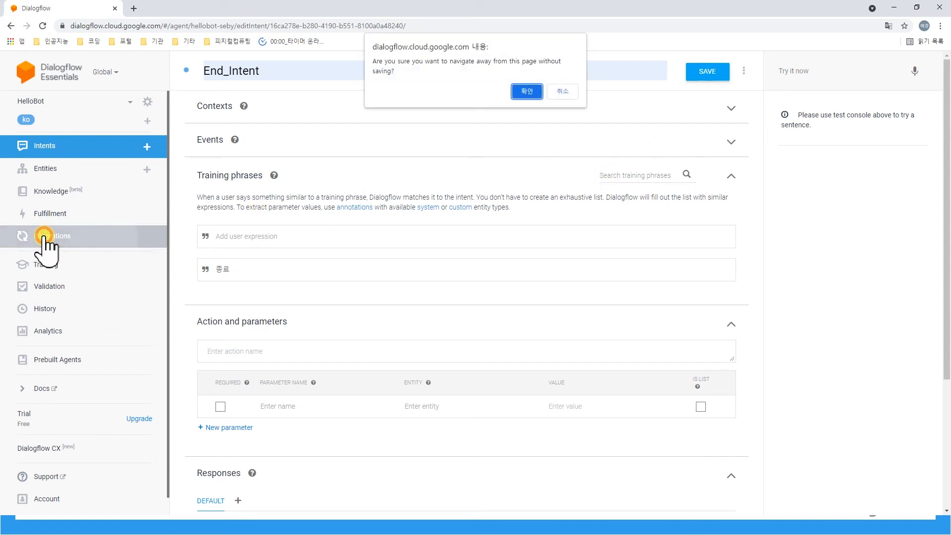
left_click(527, 92)
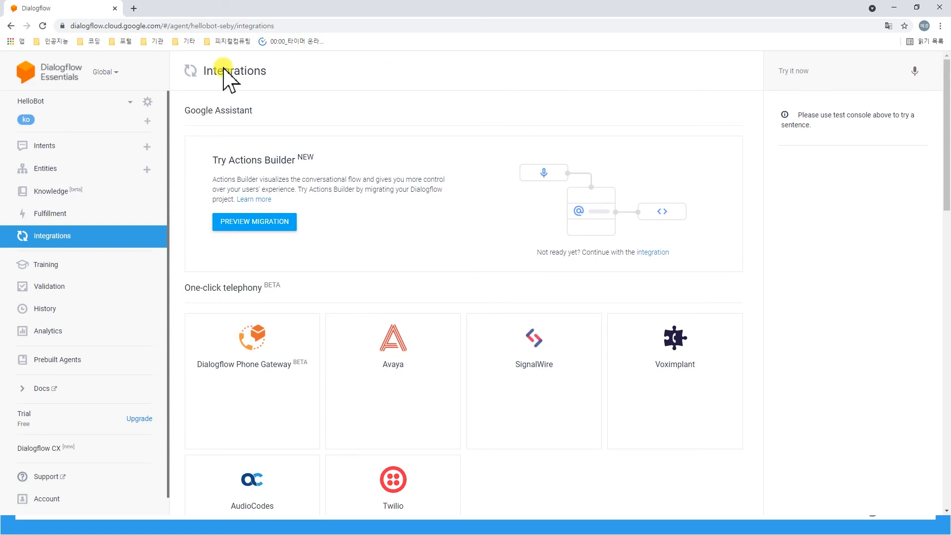
scroll(281, 245, "down", 8)
scroll(275, 260, "down", 4)
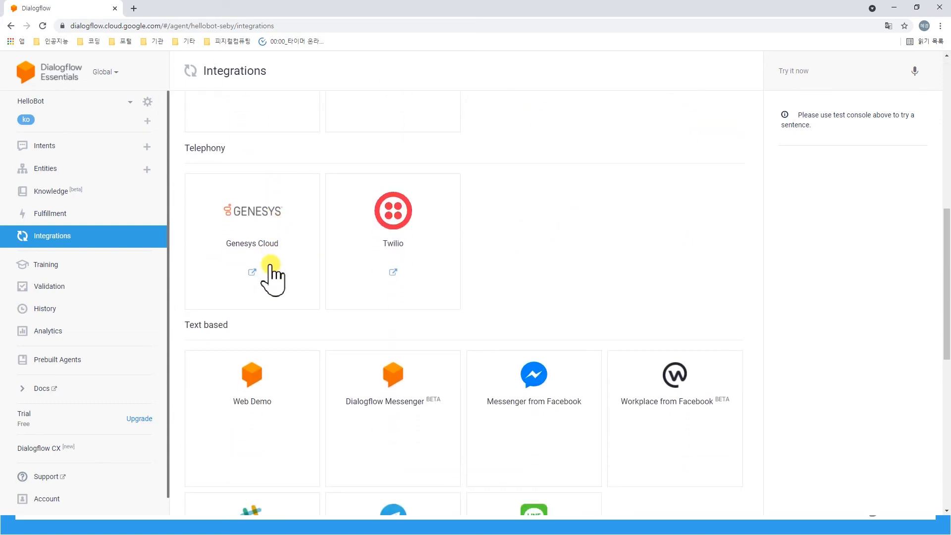
left_click(255, 247)
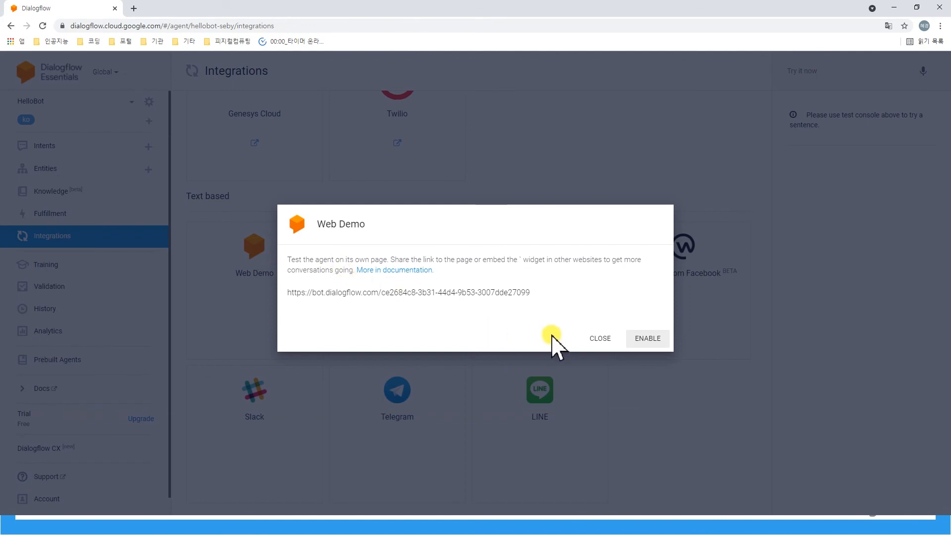
left_click(647, 339)
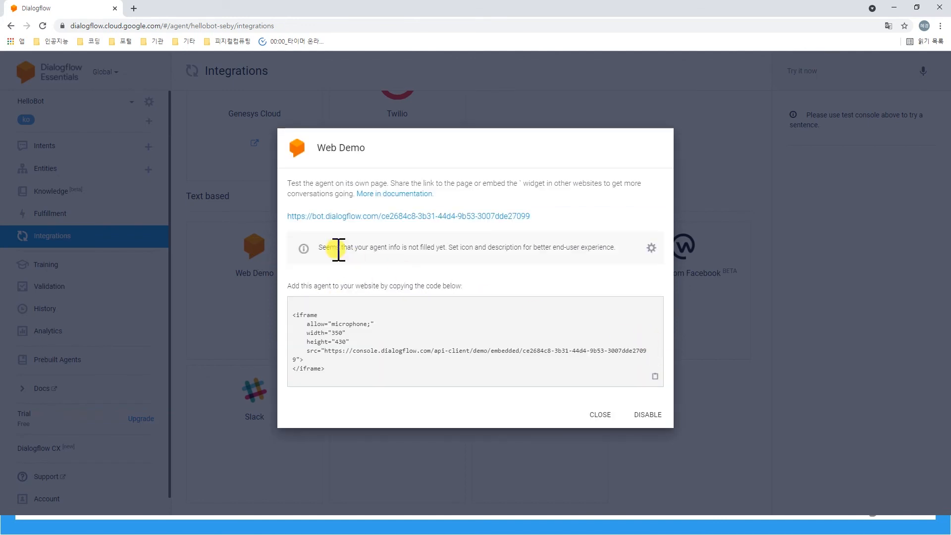
left_click(419, 215)
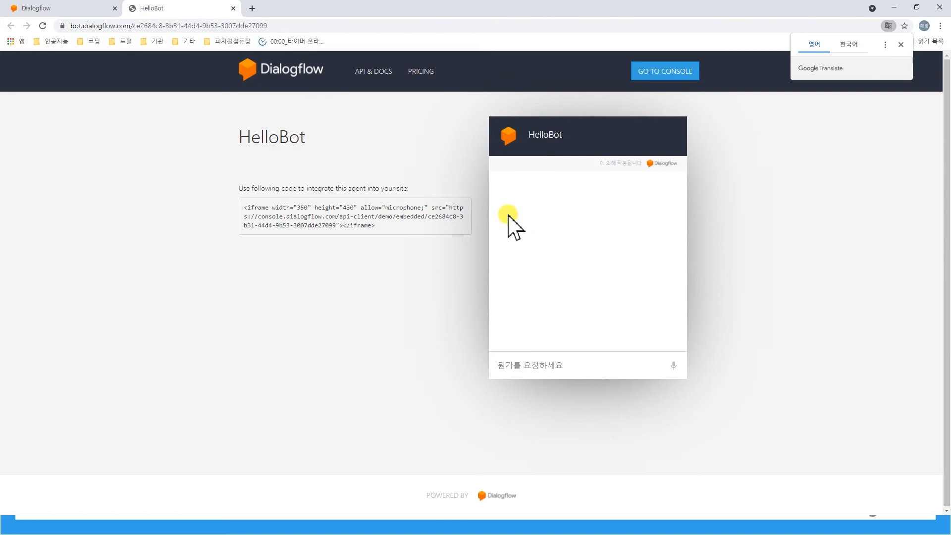
Test the greeting by sending "하이" to HelloBot in the demo chat
left_click(527, 368)
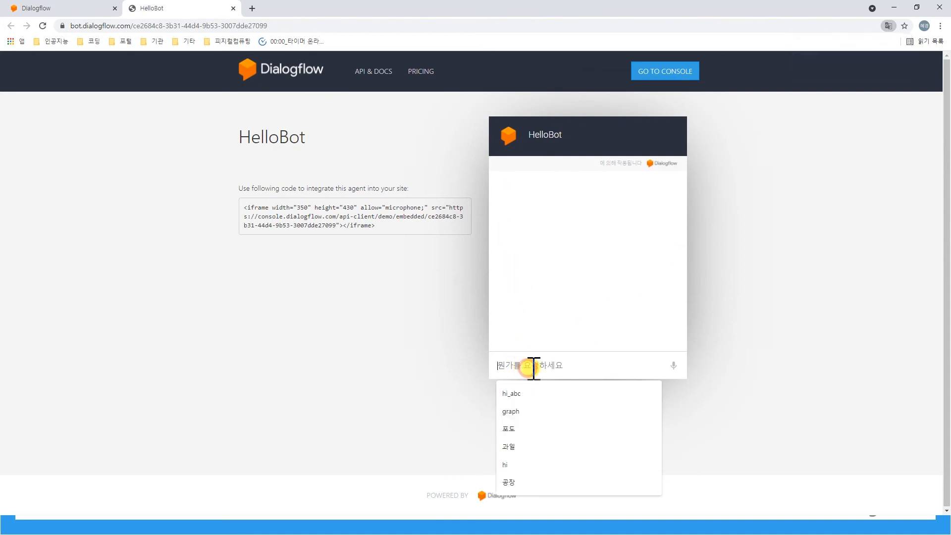
type("gkdl")
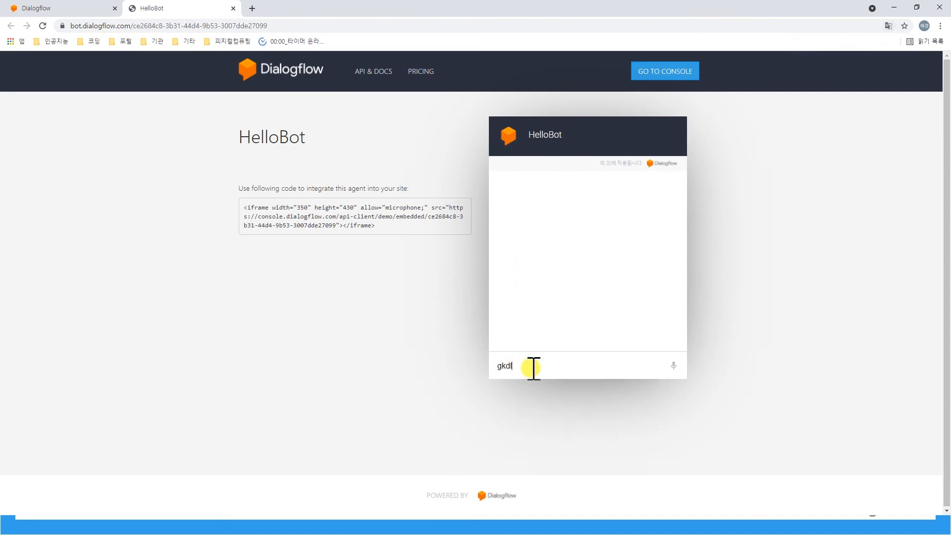
key("BackSpace")
key("BackSpace")
key("BackSpace")
type("하이")
key("Return")
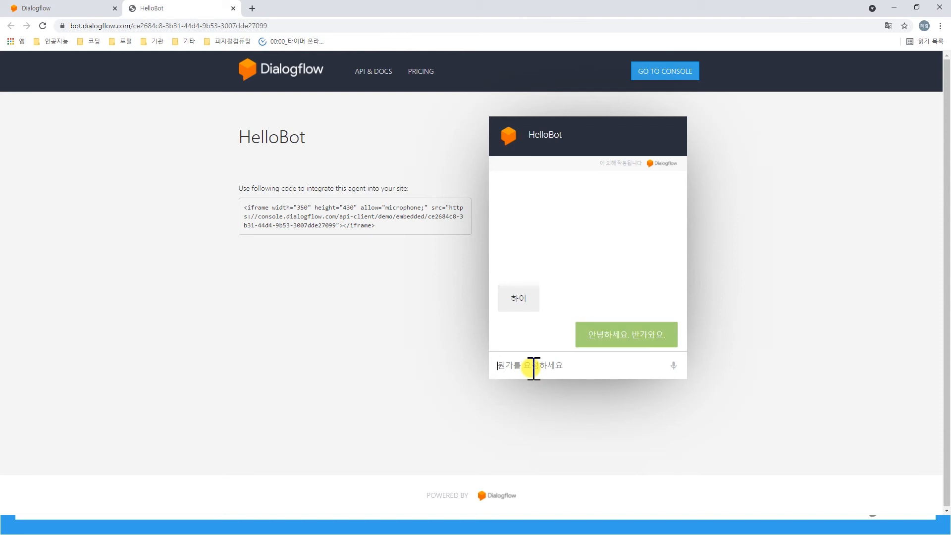
Test the introduction intent by sending the question "당신은 누구인가요" in the demo chat
type("당신은")
type(" 귀")
type("구인개")
key("BackSpace")
type("가뇌")
key("BackSpace")
key("BackSpace")
type("요")
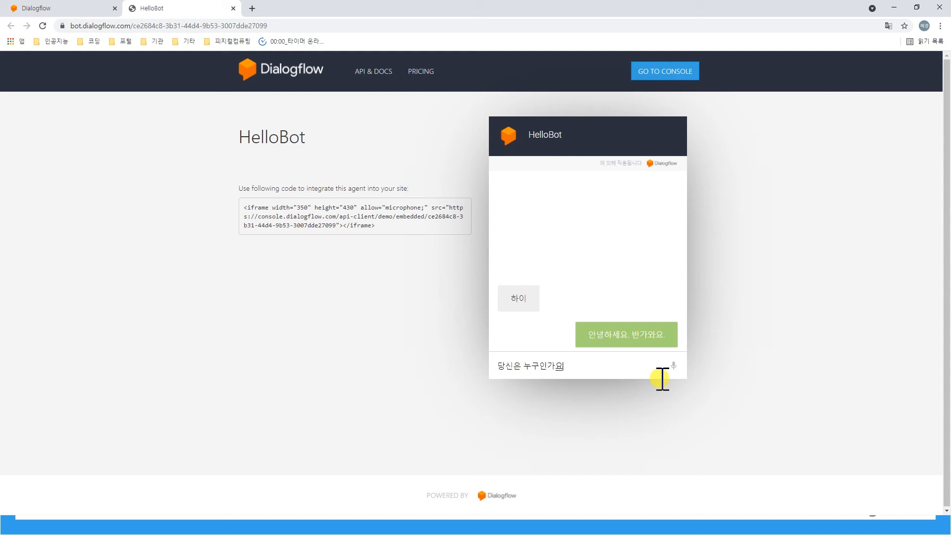
key("Return")
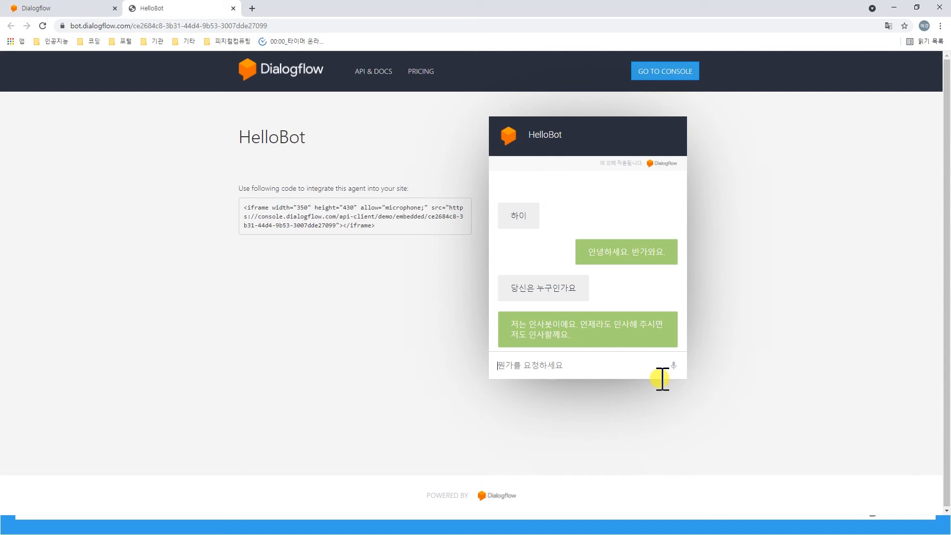
Test the ending intent by sending "이제 그만해" and "이제 그만" in the demo chat, and minimize the browser window
type("이제 그매만해")
key("Return")
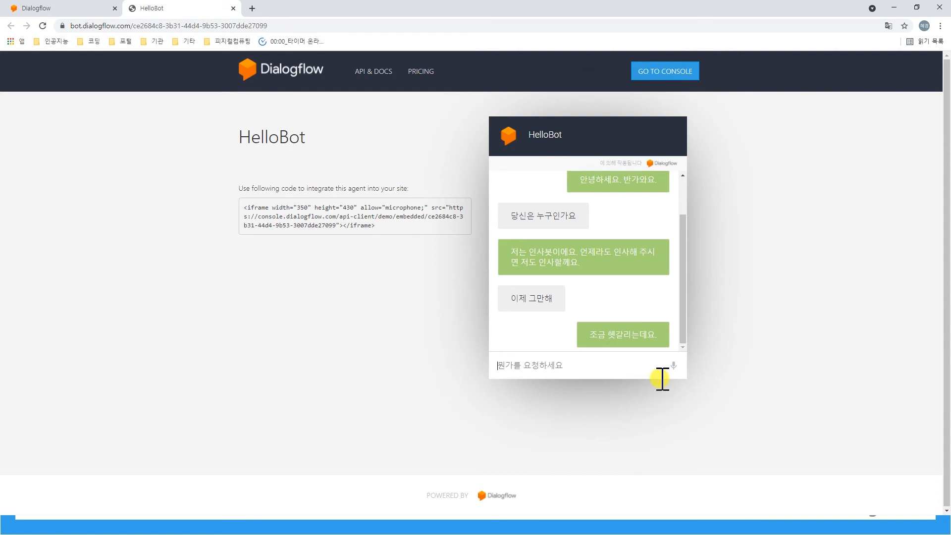
type("이제 그맨")
key("Return")
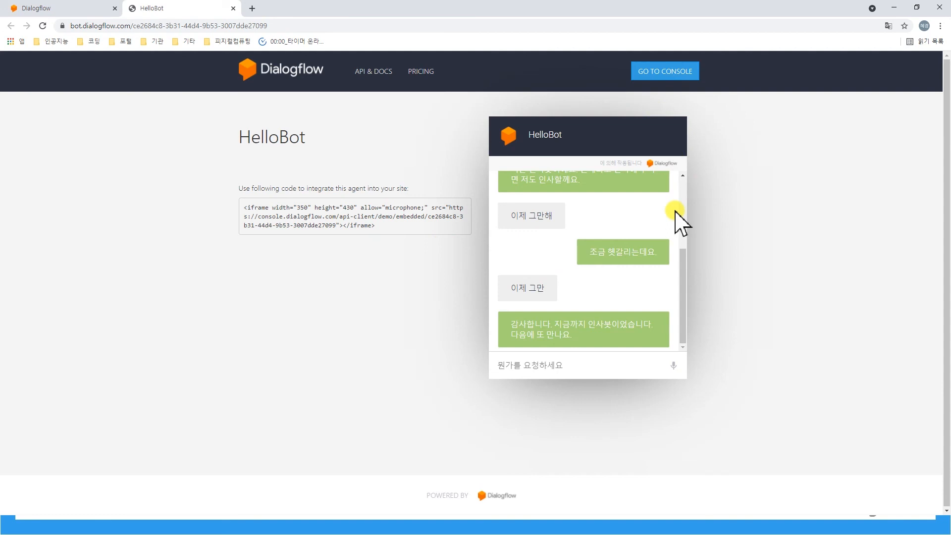
left_click(894, 7)
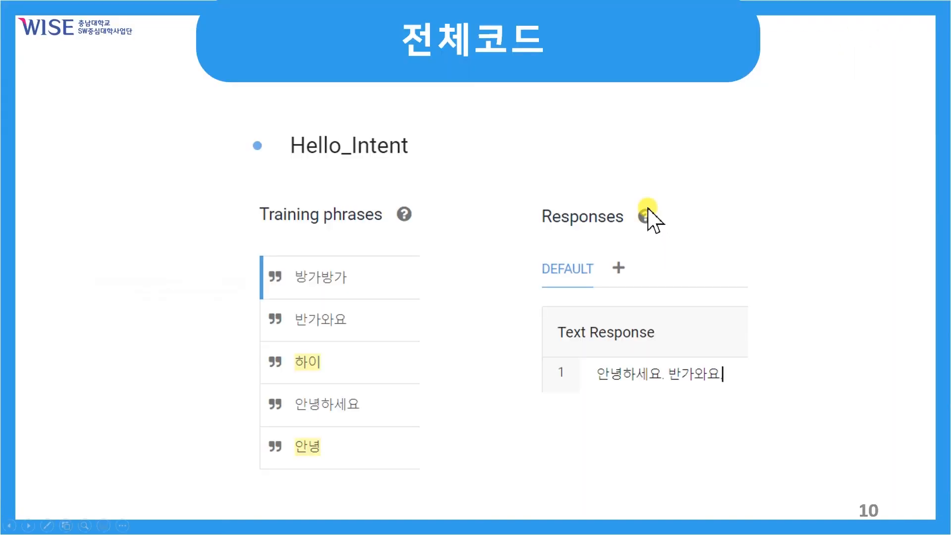